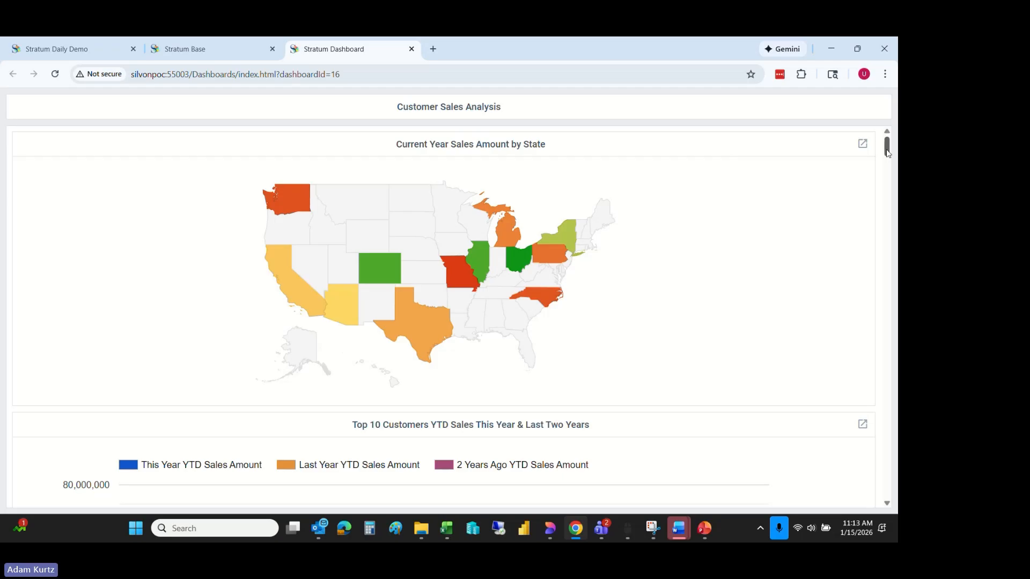
- Examine the year-to-date sales amounts and units of the coloured states on the Current Year Sales Amount by State map
{"action": "left_click_drag", "start_coordinate": [888, 154], "coordinate": [888, 153]}
{"action": "mouse_move", "coordinate": [545, 256]}
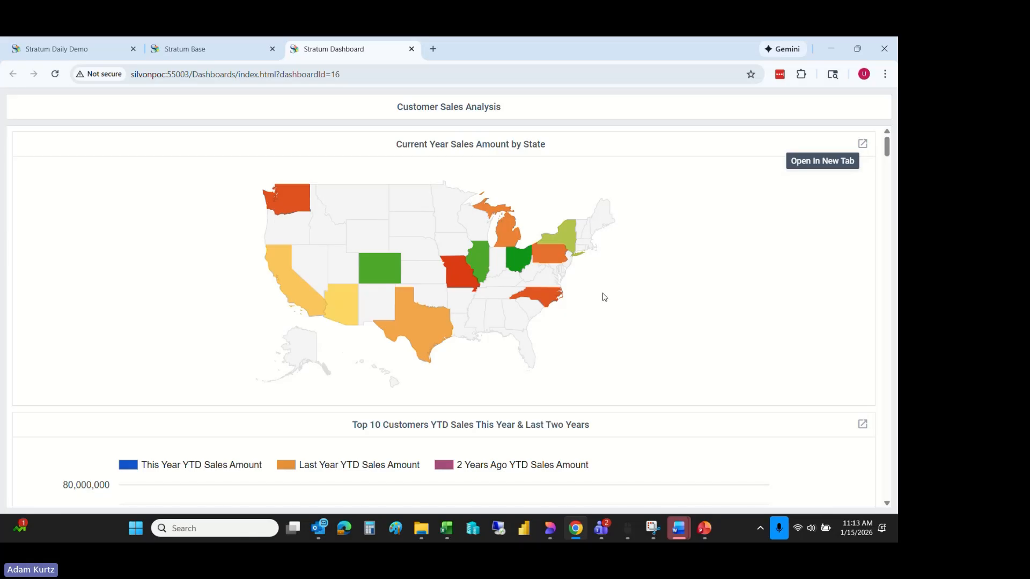
{"action": "mouse_move", "coordinate": [548, 302]}
{"action": "mouse_move", "coordinate": [465, 286]}
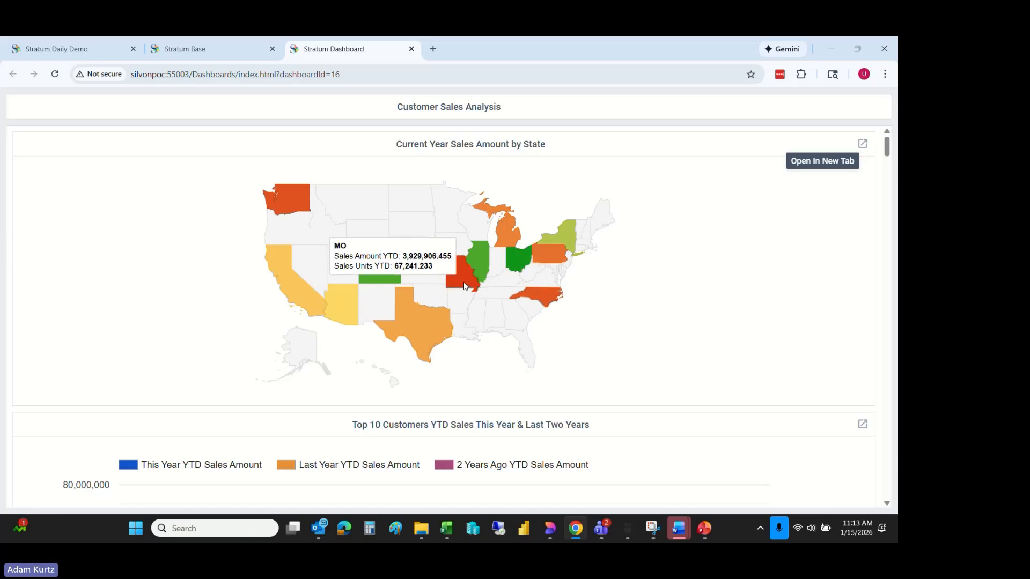
{"action": "mouse_move", "coordinate": [487, 264]}
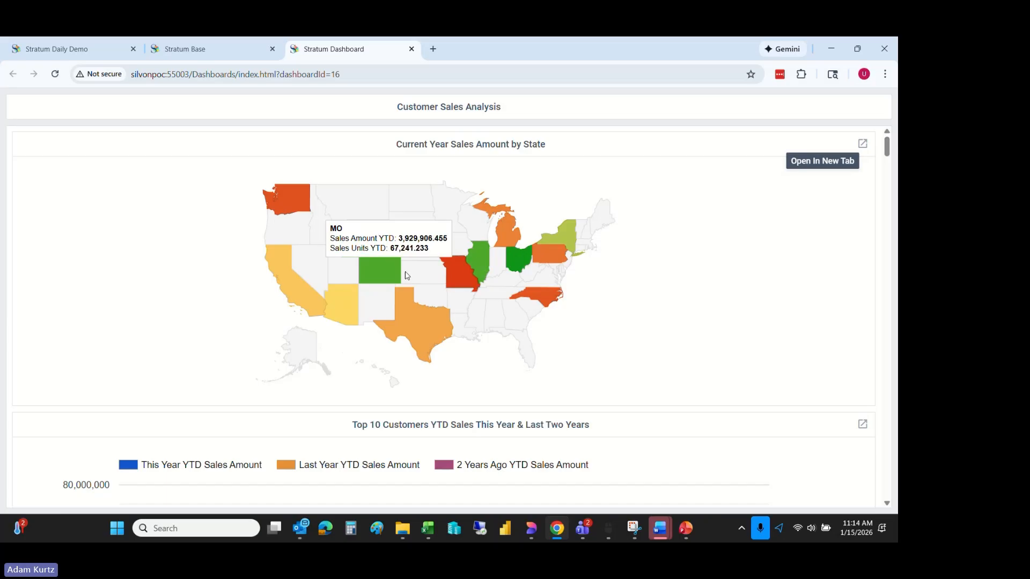
{"action": "mouse_move", "coordinate": [391, 275]}
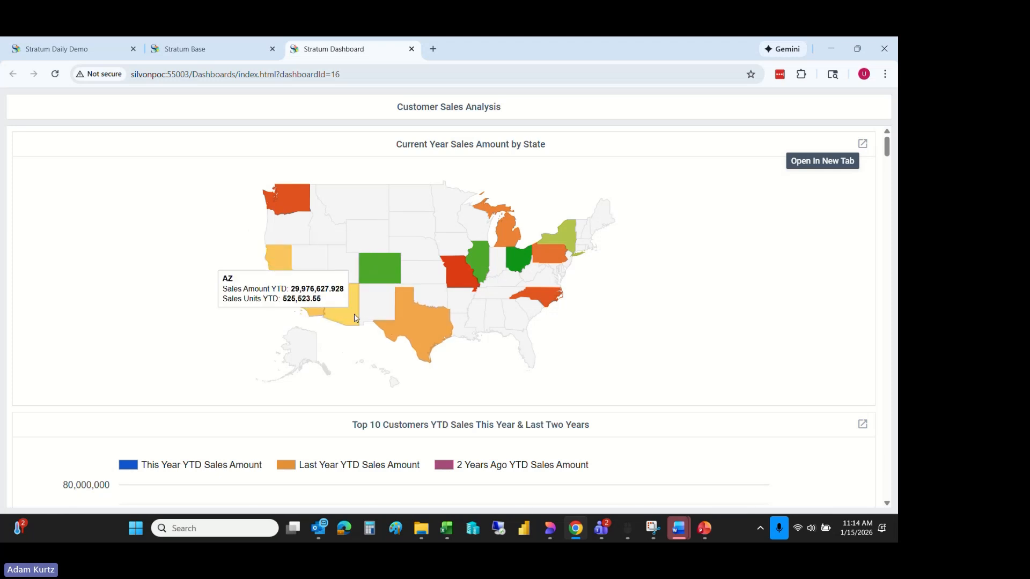
{"action": "mouse_move", "coordinate": [312, 298]}
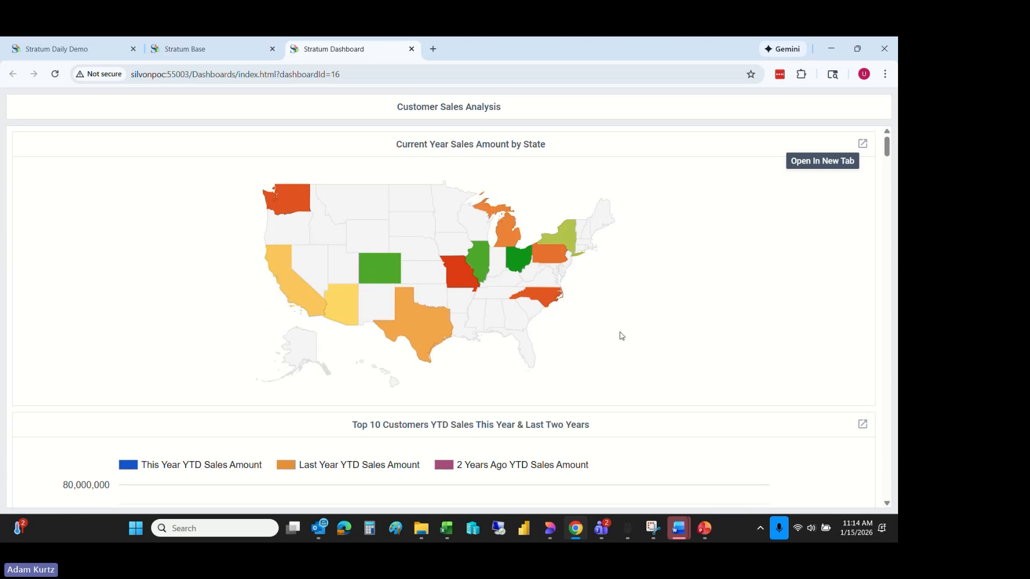
{"action": "mouse_move", "coordinate": [566, 237]}
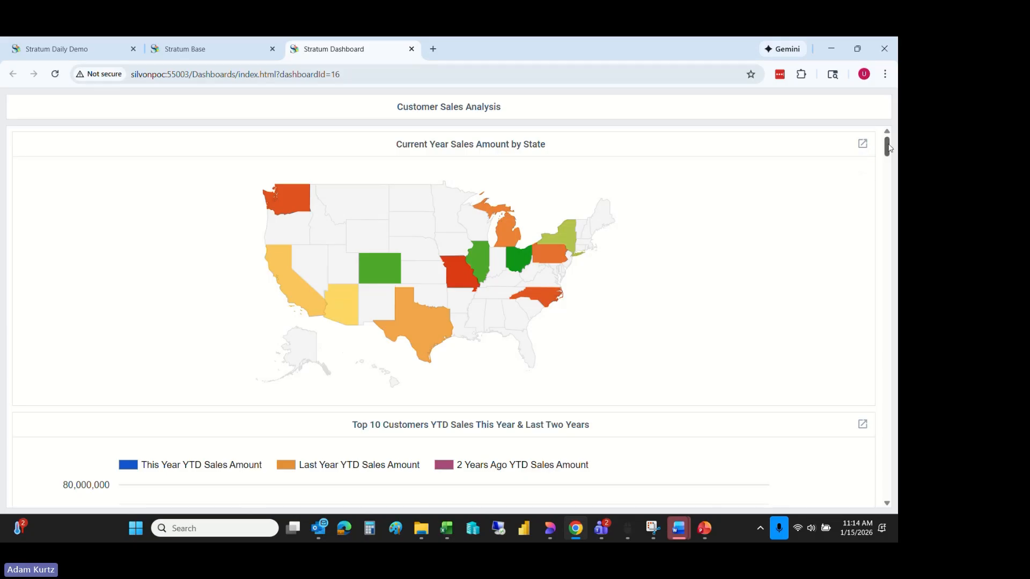
{"action": "left_click_drag", "start_coordinate": [889, 149], "coordinate": [889, 150]}
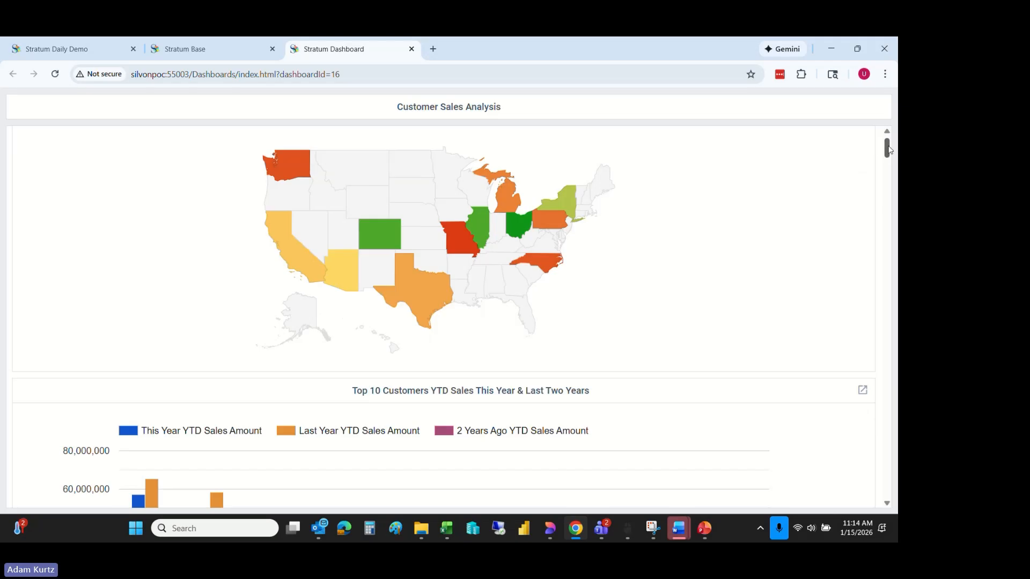
{"action": "mouse_move", "coordinate": [889, 150]}
{"action": "left_mouse_down"}
{"action": "mouse_move", "coordinate": [889, 159]}
{"action": "mouse_move", "coordinate": [889, 150]}
{"action": "left_mouse_up"}
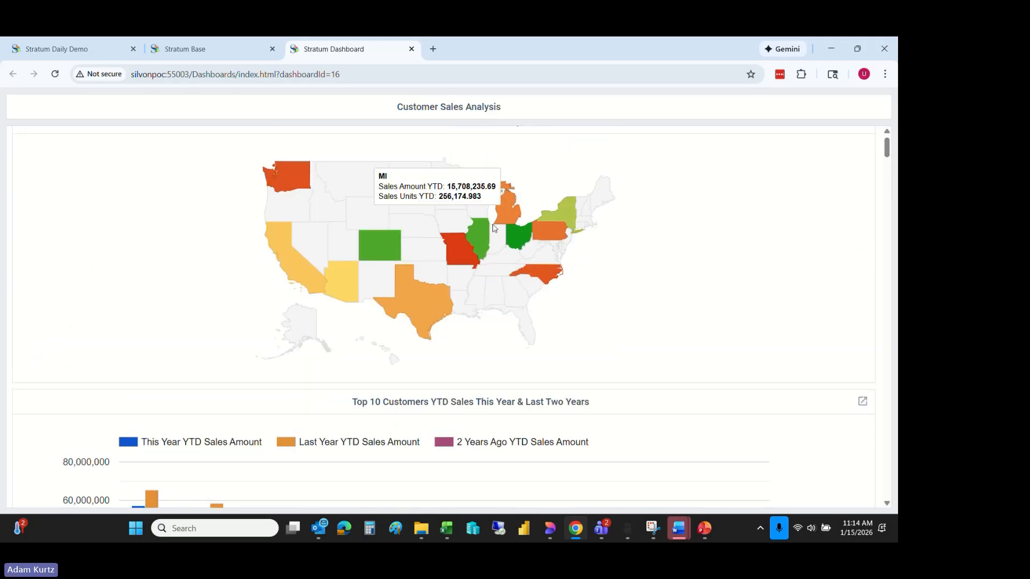
{"action": "mouse_move", "coordinate": [406, 303]}
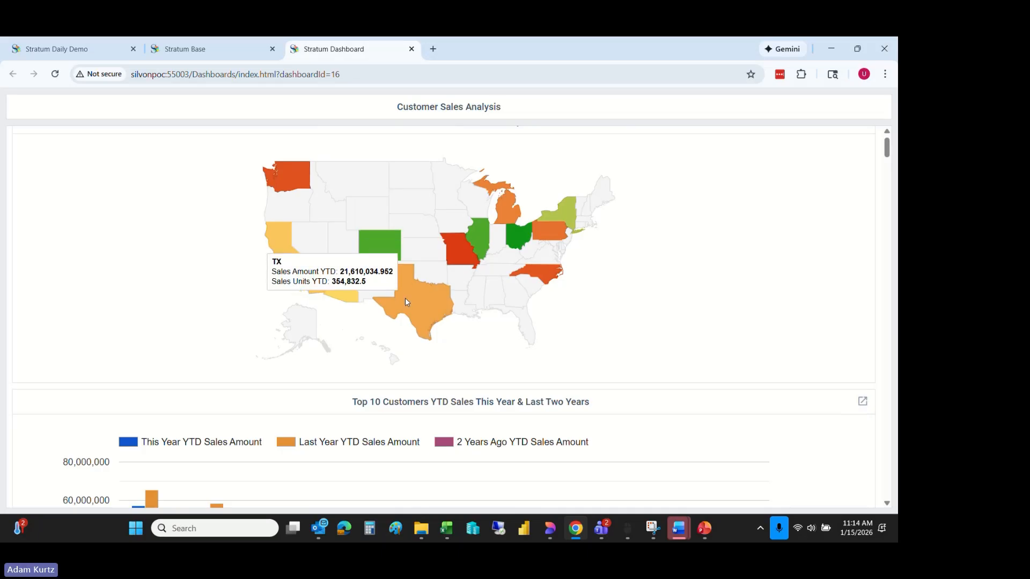
{"action": "mouse_move", "coordinate": [290, 177]}
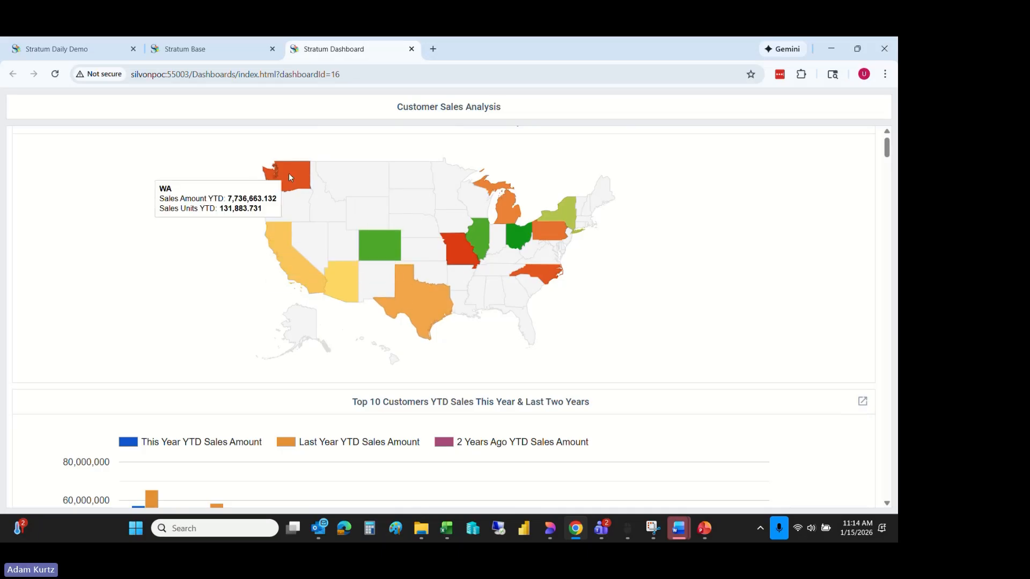
- Open the underlying view of the 10 Customers With Greatest YTD Sales Decrease chart in a new tab
{"action": "mouse_move", "coordinate": [889, 153]}
{"action": "left_mouse_down"}
{"action": "mouse_move", "coordinate": [889, 174]}
{"action": "mouse_move", "coordinate": [889, 163]}
{"action": "left_mouse_up"}
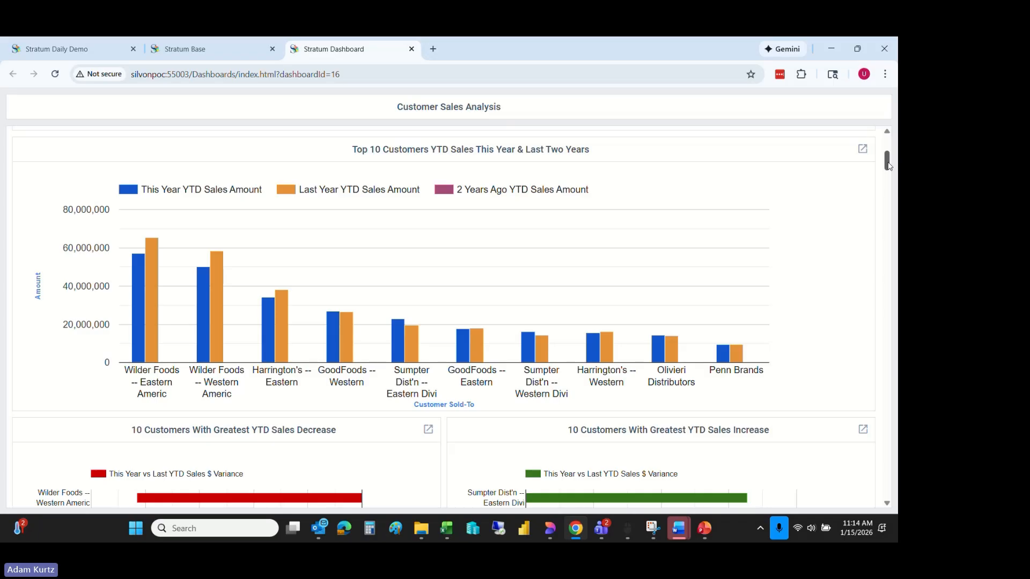
{"action": "left_click_drag", "start_coordinate": [888, 165], "coordinate": [888, 177]}
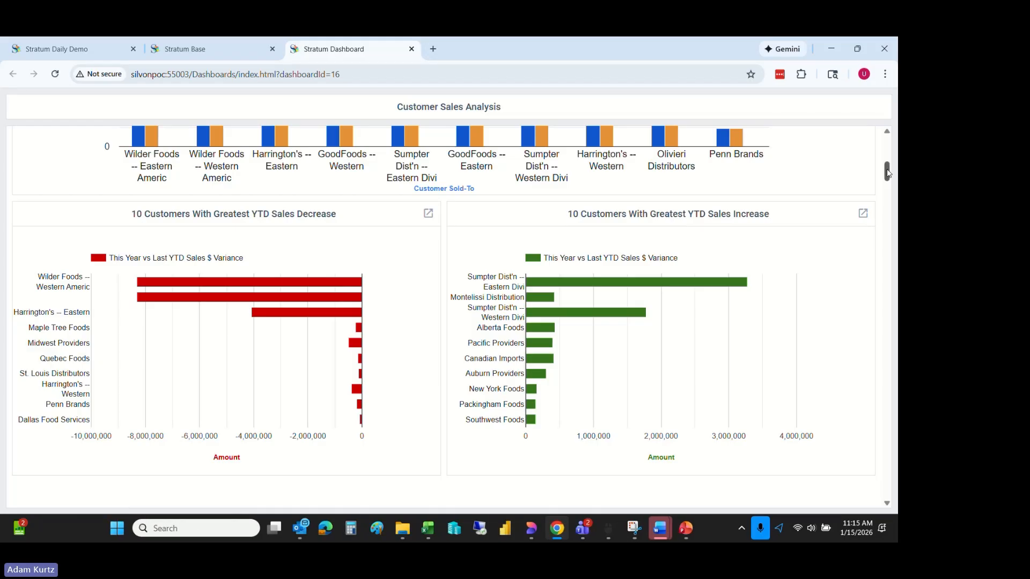
{"action": "left_click_drag", "start_coordinate": [888, 172], "coordinate": [888, 176]}
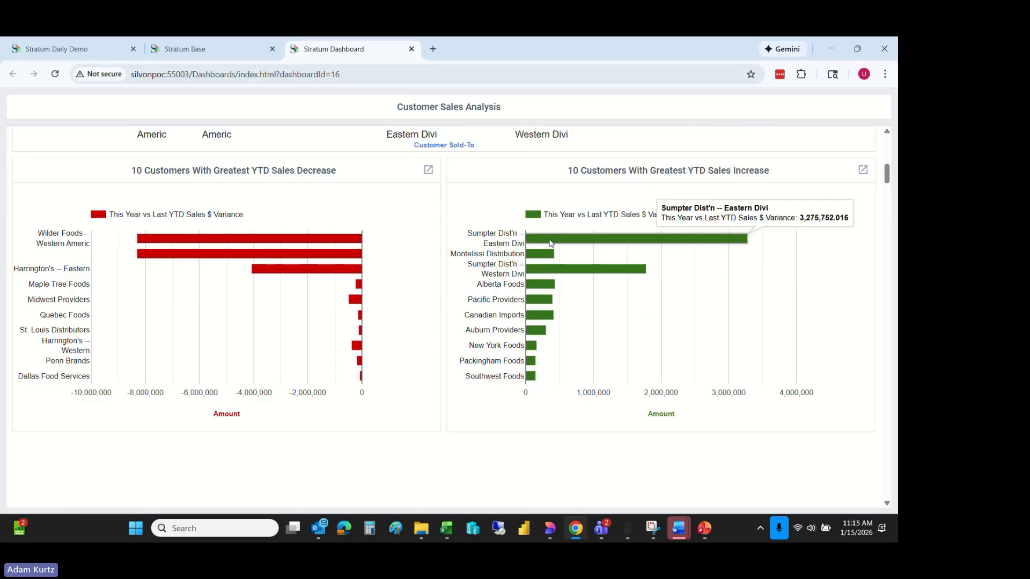
{"action": "left_click", "coordinate": [428, 170]}
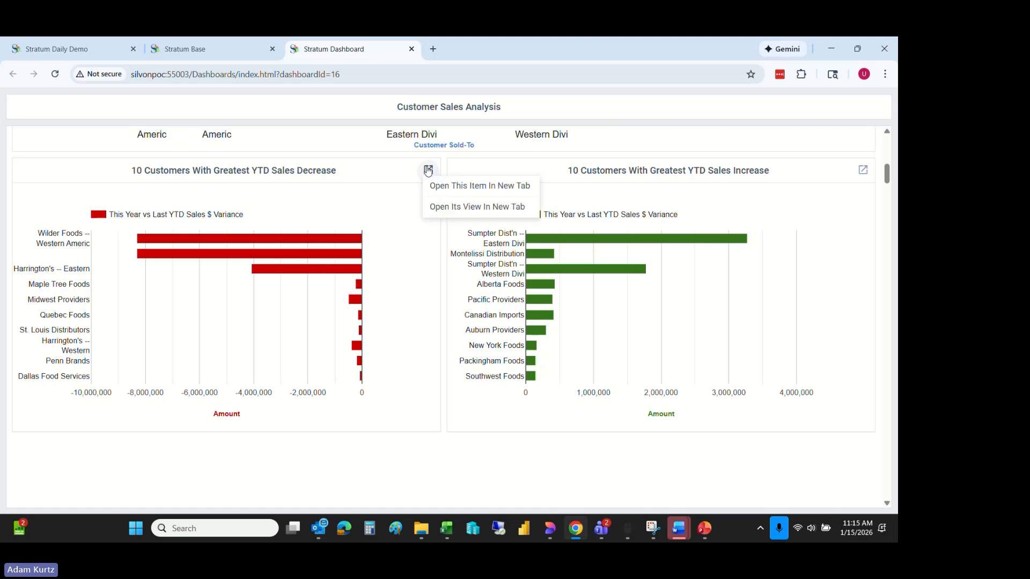
{"action": "left_click", "coordinate": [445, 215]}
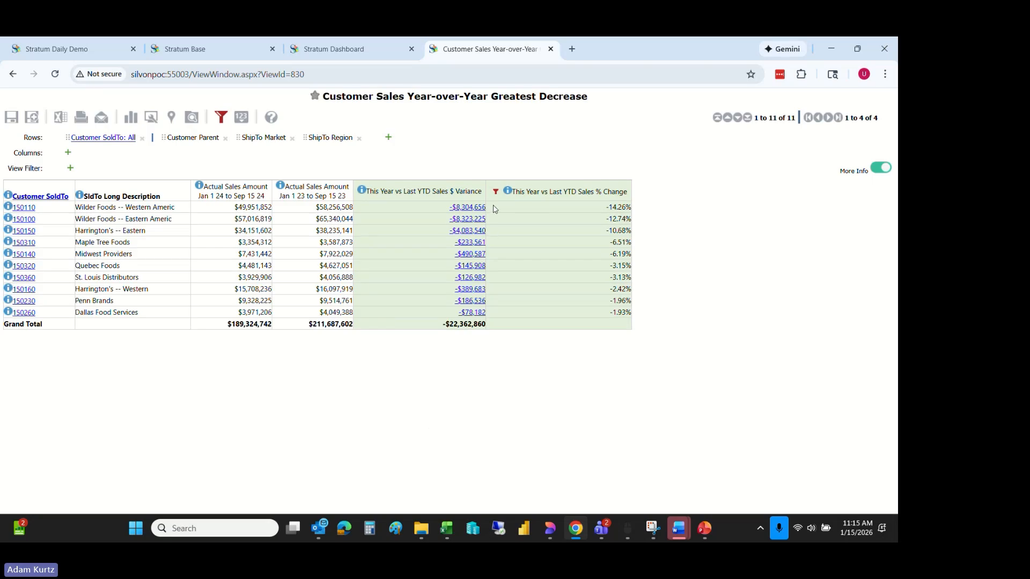
- Drill the Wilder Foods -- Western Americ customer row down by ShipTo Region
{"action": "mouse_move", "coordinate": [497, 193]}
{"action": "left_click_drag", "start_coordinate": [338, 140], "coordinate": [33, 211]}
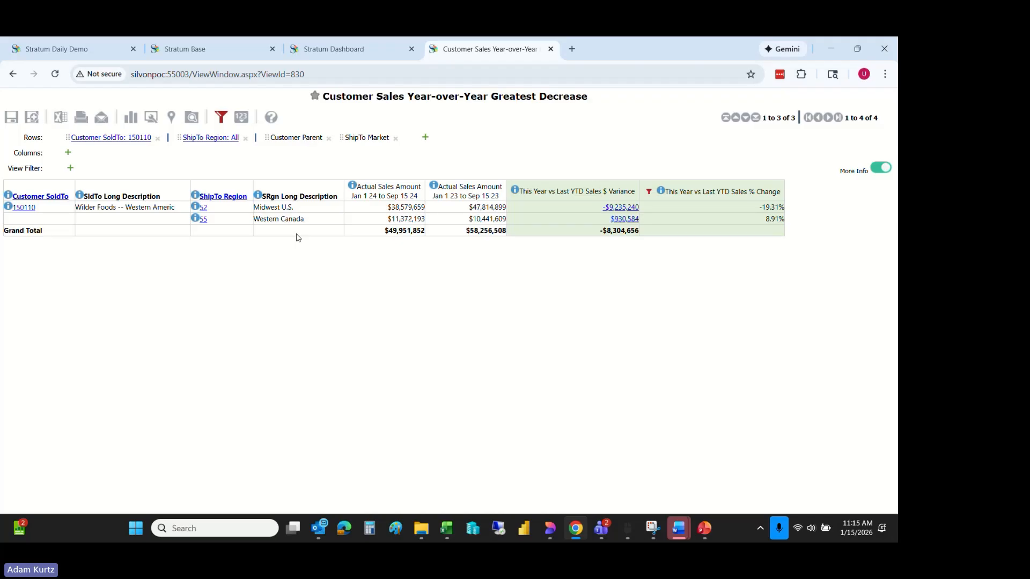
- Add the Product Family hierarchy to the rows and drill the Midwest U.S. region down into it
{"action": "left_click", "coordinate": [425, 138]}
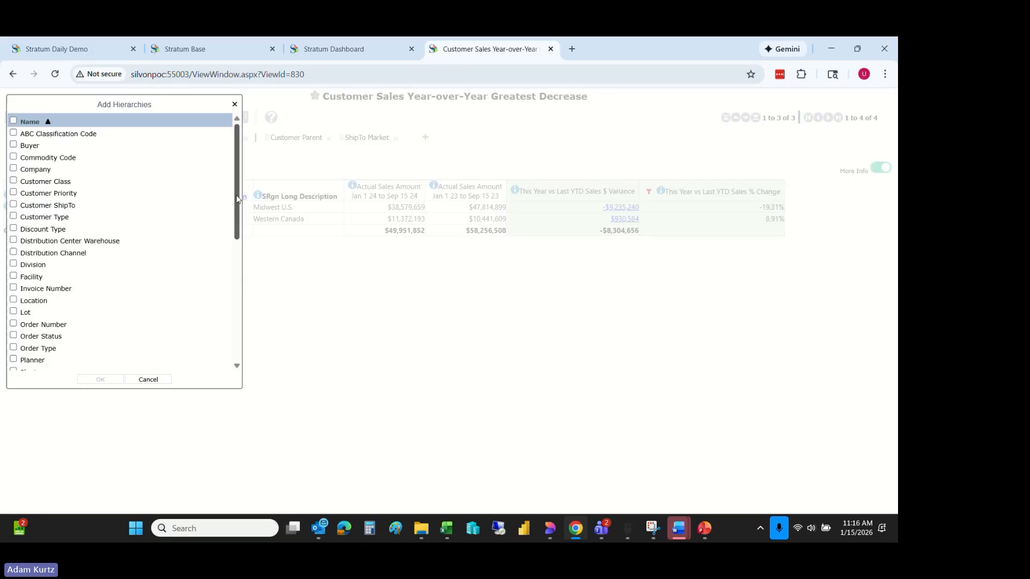
{"action": "left_click_drag", "start_coordinate": [238, 198], "coordinate": [246, 255]}
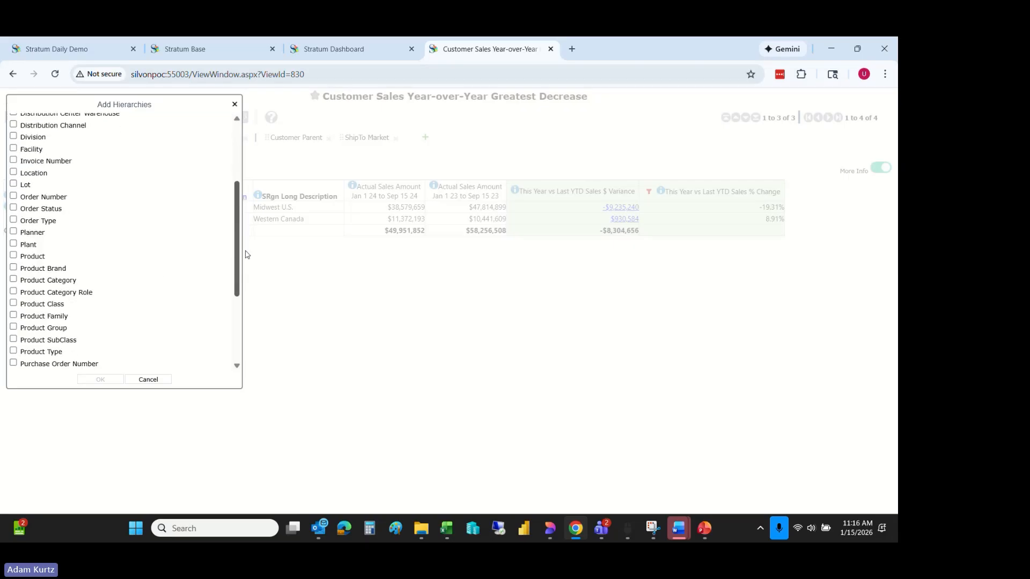
{"action": "left_click", "coordinate": [43, 318]}
{"action": "left_click", "coordinate": [100, 379]}
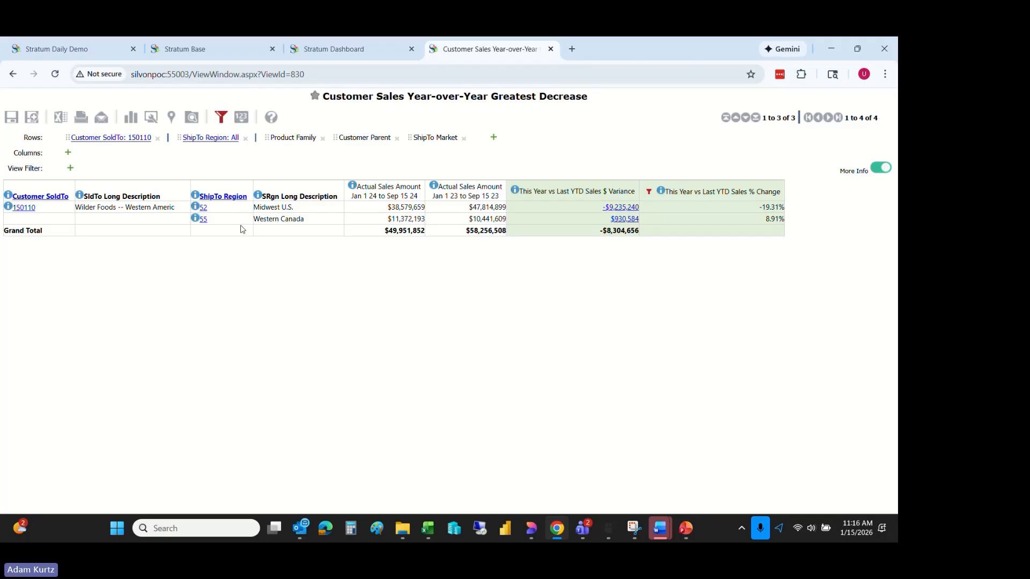
{"action": "left_click", "coordinate": [203, 208]}
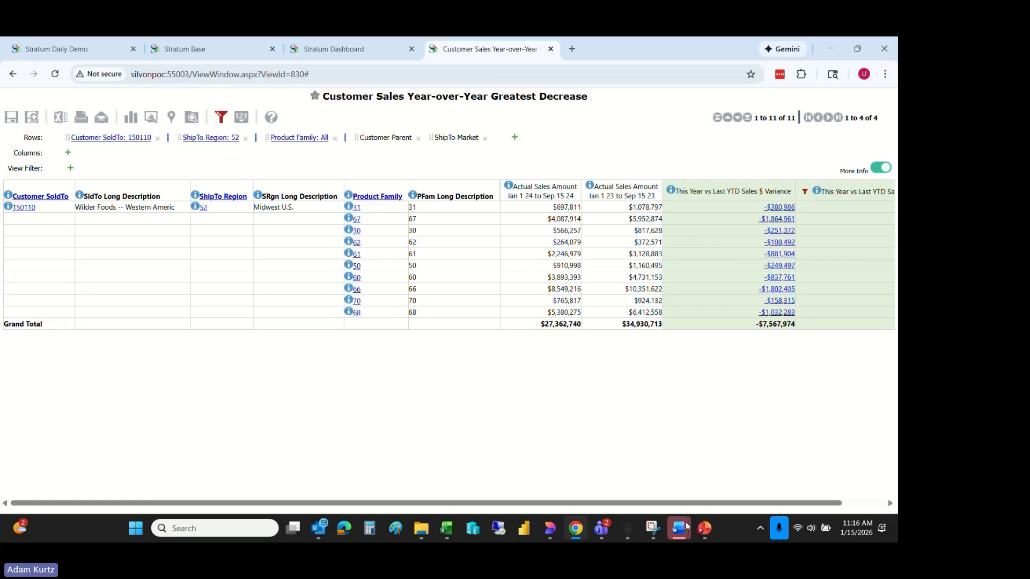
{"action": "left_click_drag", "start_coordinate": [702, 504], "coordinate": [765, 490]}
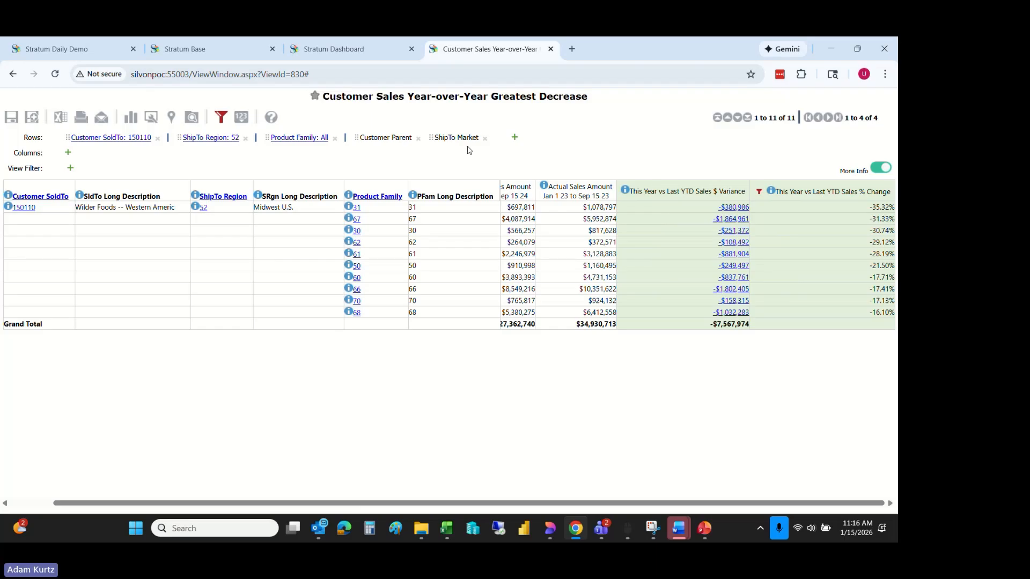
- Add the Product hierarchy to the rows ahead of Product Family, review the products' variances, and close the view
{"action": "left_click", "coordinate": [514, 138]}
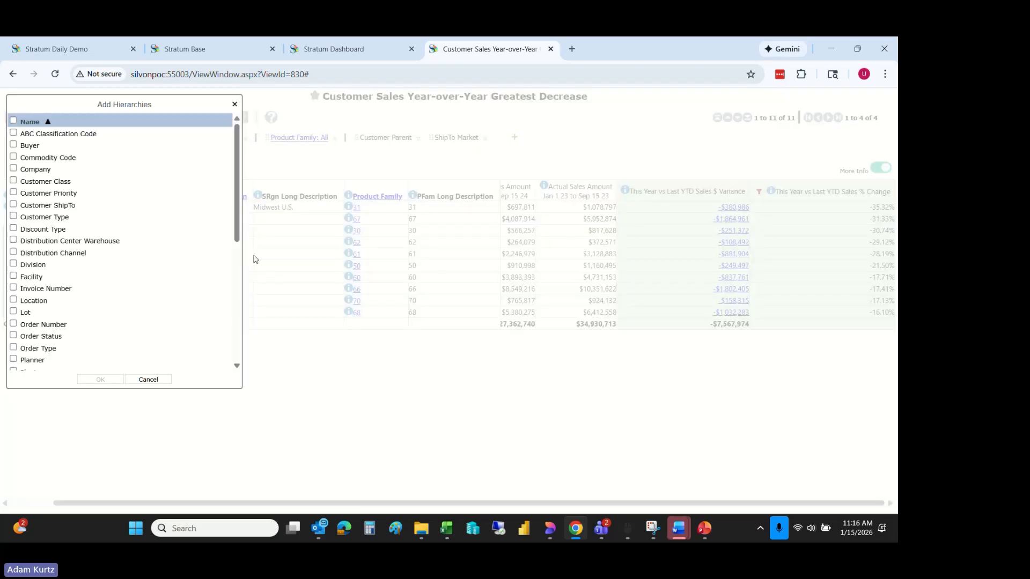
{"action": "left_click", "coordinate": [237, 274]}
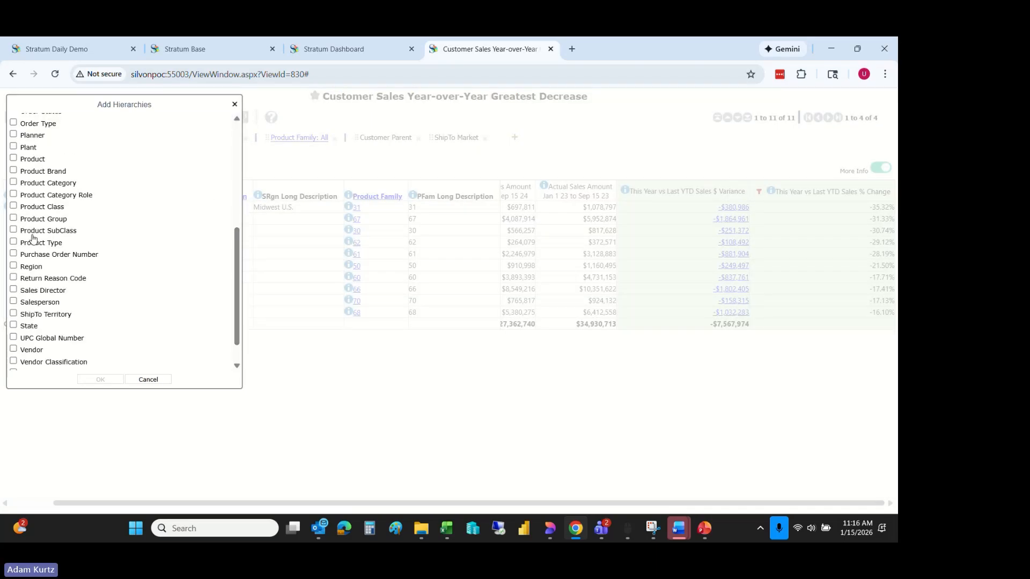
{"action": "left_click", "coordinate": [14, 160]}
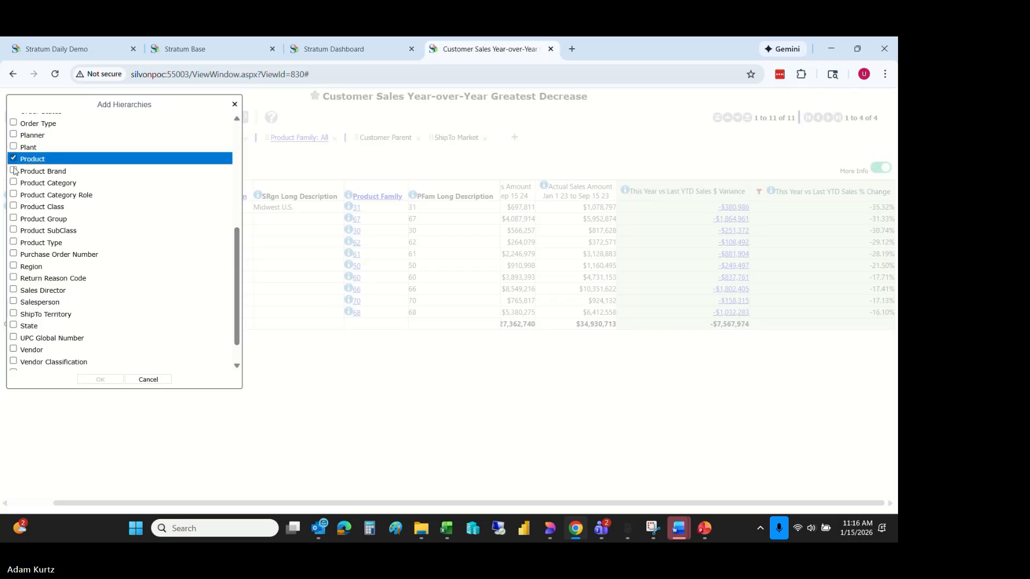
{"action": "left_click", "coordinate": [94, 380]}
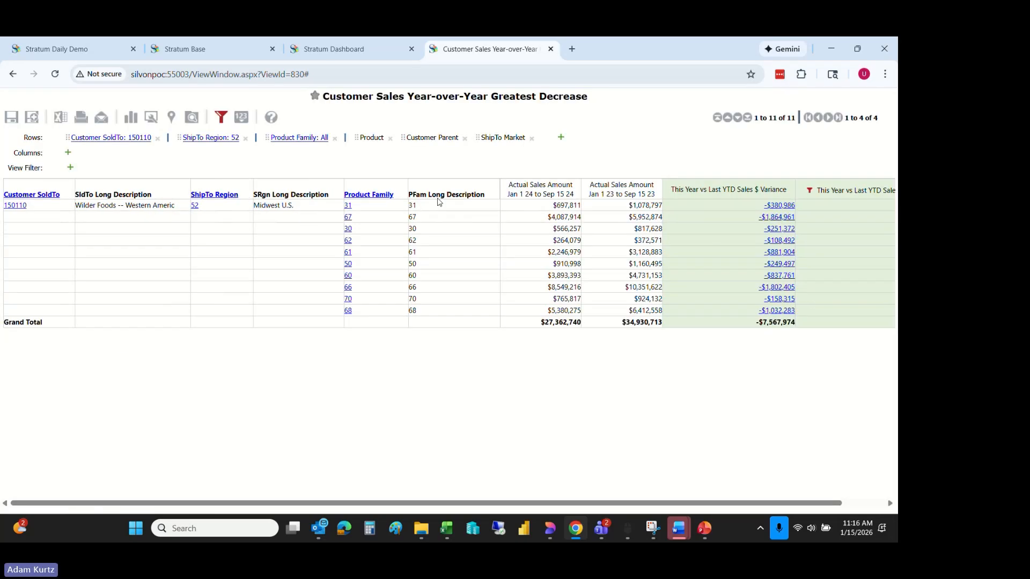
{"action": "left_click_drag", "start_coordinate": [365, 138], "coordinate": [225, 138]}
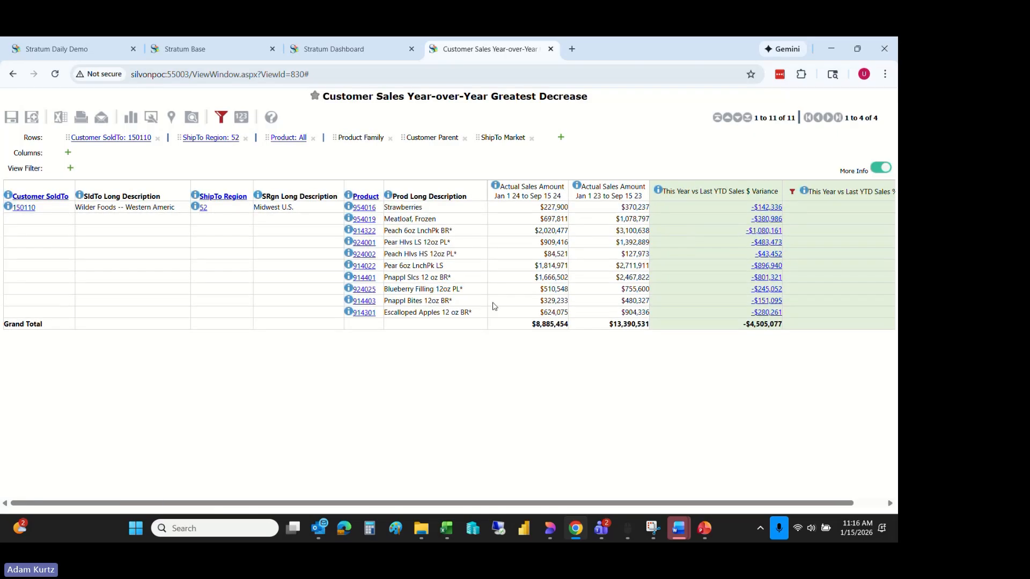
{"action": "left_click_drag", "start_coordinate": [528, 503], "coordinate": [609, 501]}
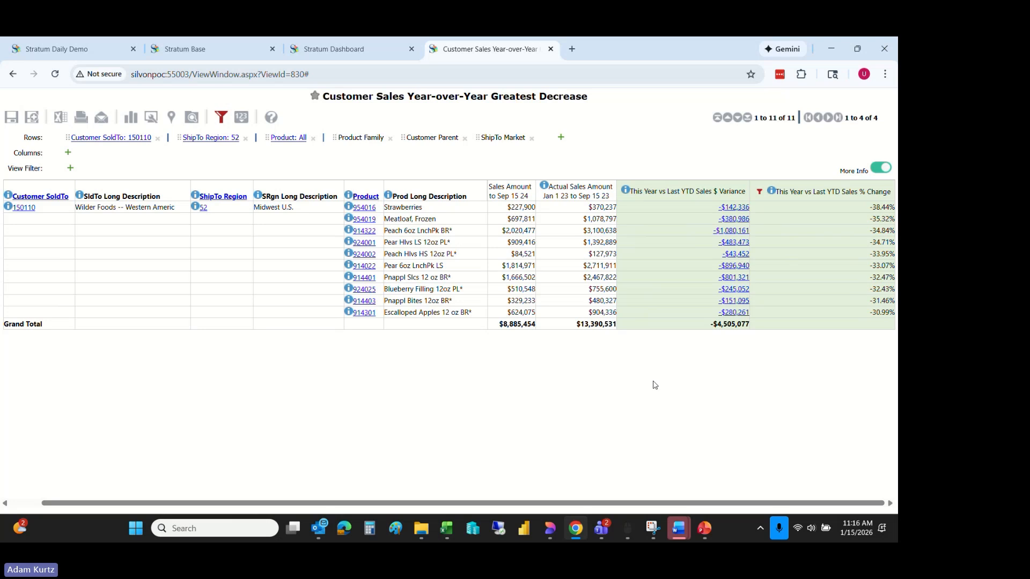
{"action": "left_click", "coordinate": [551, 49]}
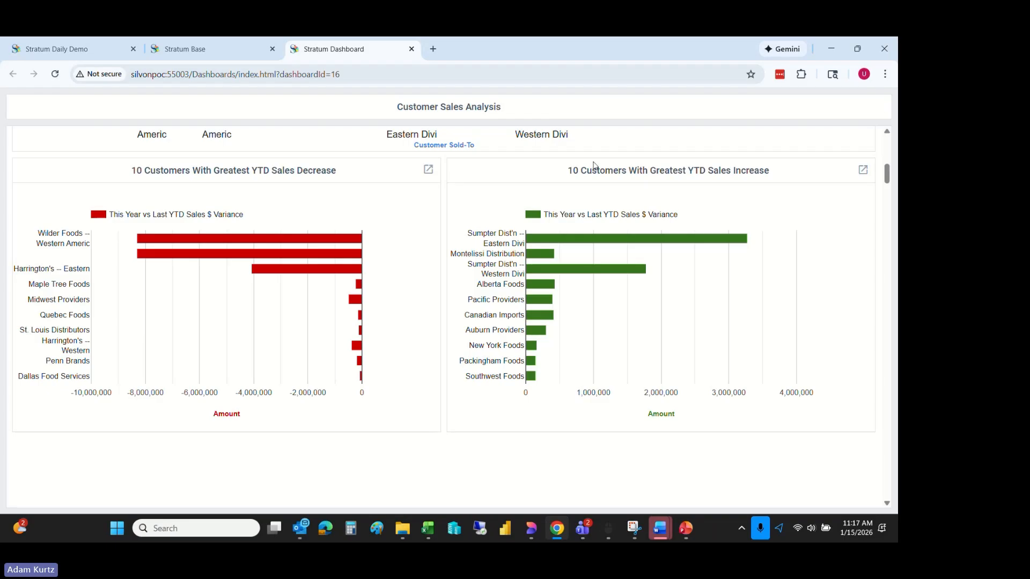
- Switch to the Stratum Base page and open the User Link management list
{"action": "left_click", "coordinate": [226, 55]}
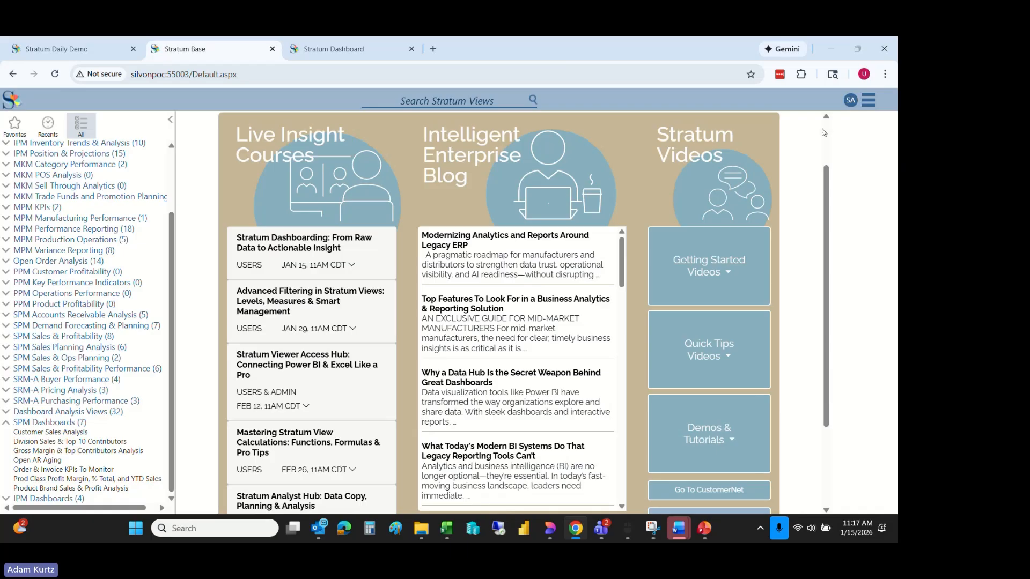
{"action": "left_click", "coordinate": [868, 99]}
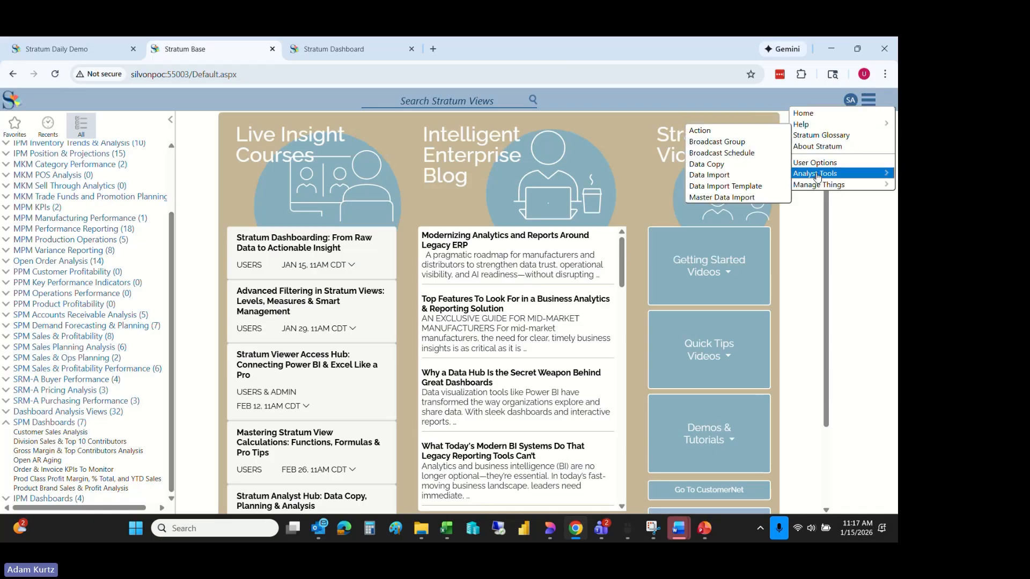
{"action": "mouse_move", "coordinate": [815, 188]}
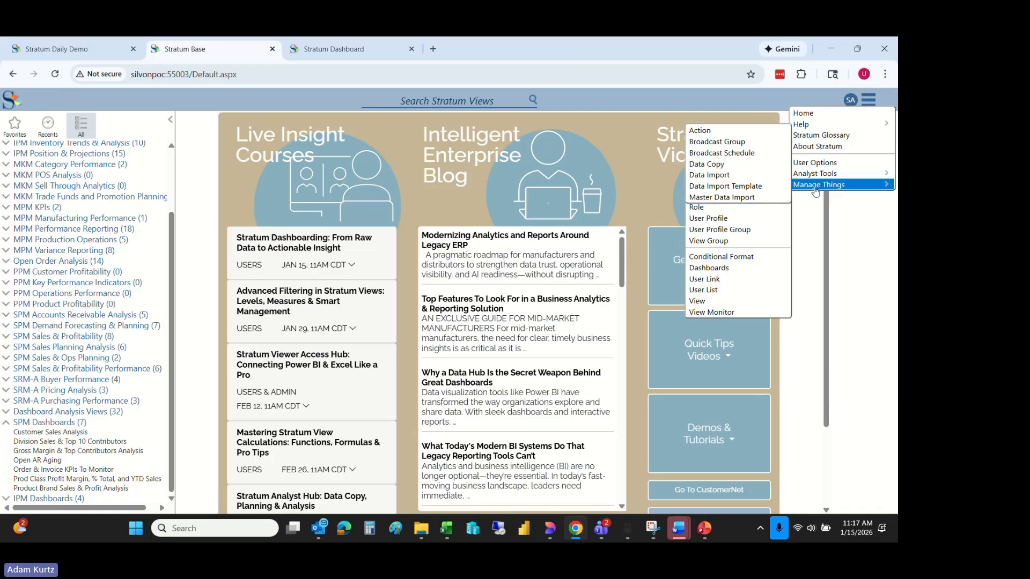
{"action": "left_click", "coordinate": [735, 281]}
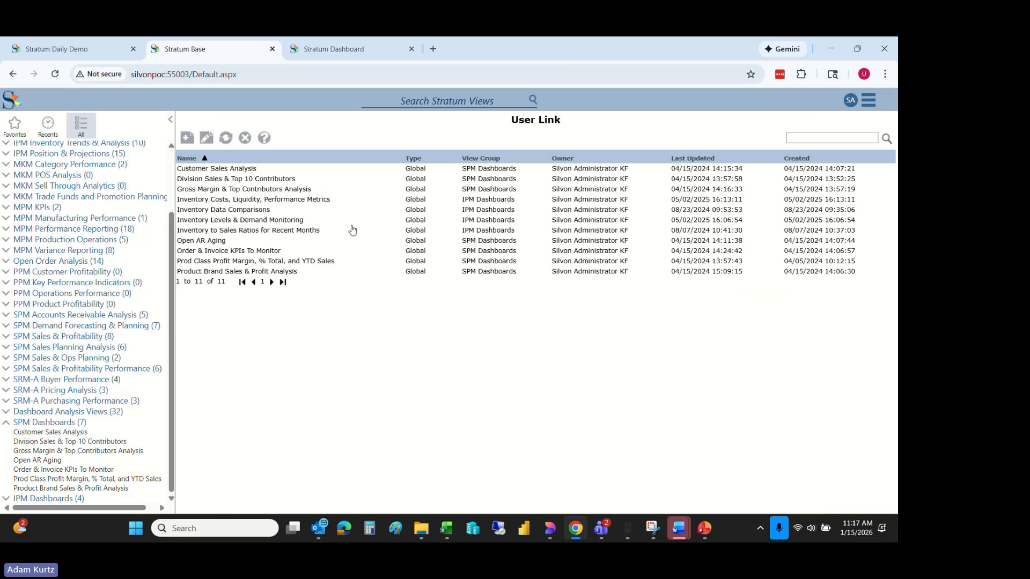
- Turn off the New Window option in the Customer Sales Analysis user link and save the link
{"action": "left_click", "coordinate": [234, 171]}
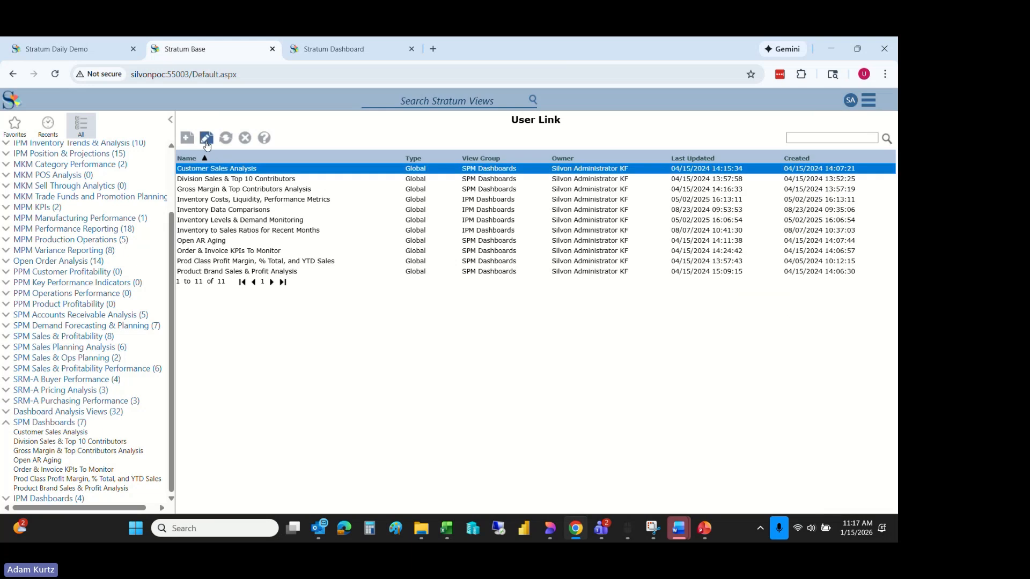
{"action": "left_click", "coordinate": [206, 138]}
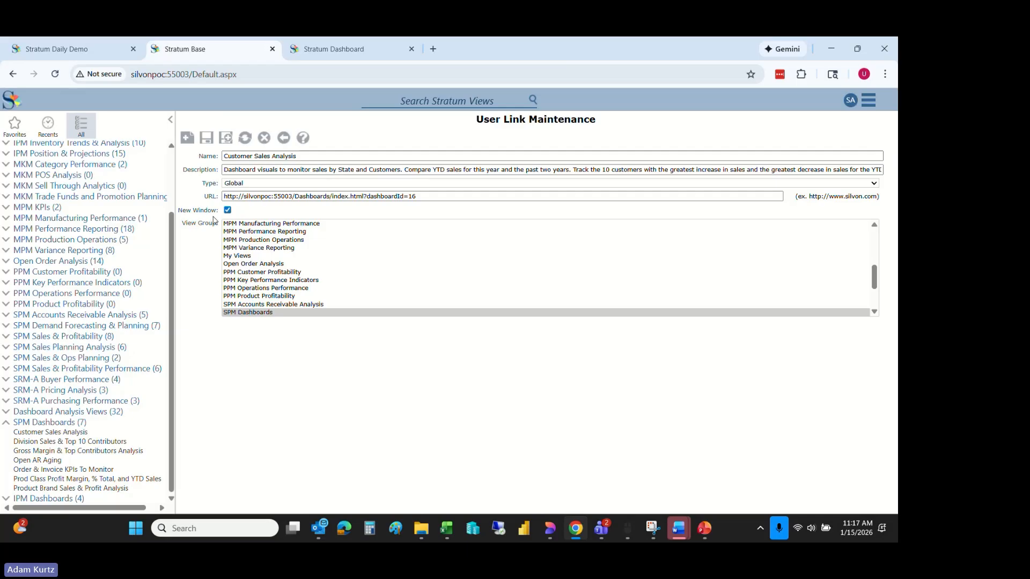
{"action": "left_click", "coordinate": [228, 210]}
{"action": "left_click", "coordinate": [207, 139]}
- Run the Customer Sales Analysis dashboard from the SPM Dashboards group and expand the IPM Dashboards group
{"action": "left_click", "coordinate": [70, 434]}
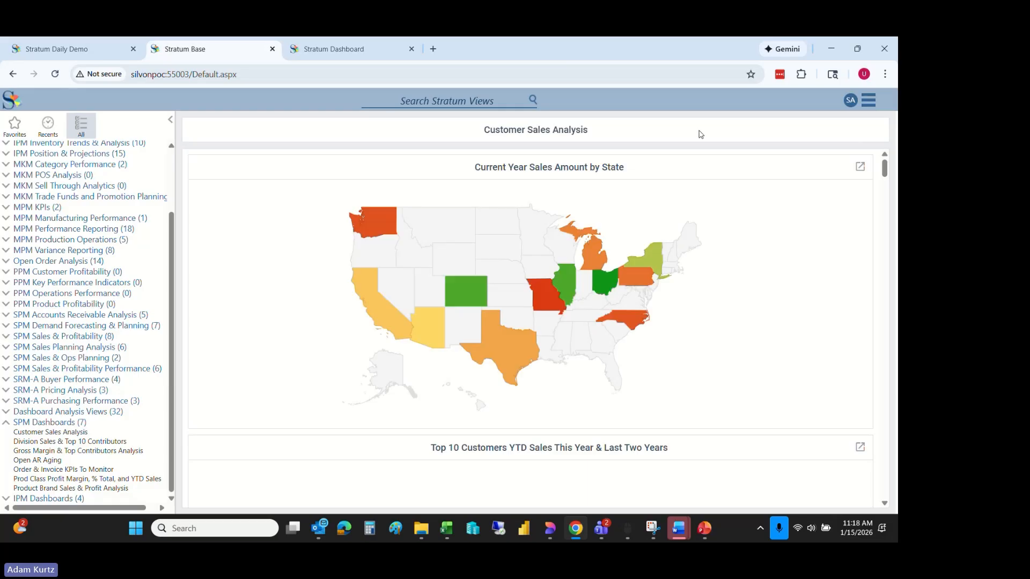
{"action": "mouse_move", "coordinate": [886, 172]}
{"action": "left_mouse_down"}
{"action": "mouse_move", "coordinate": [885, 209]}
{"action": "mouse_move", "coordinate": [887, 157]}
{"action": "left_mouse_up"}
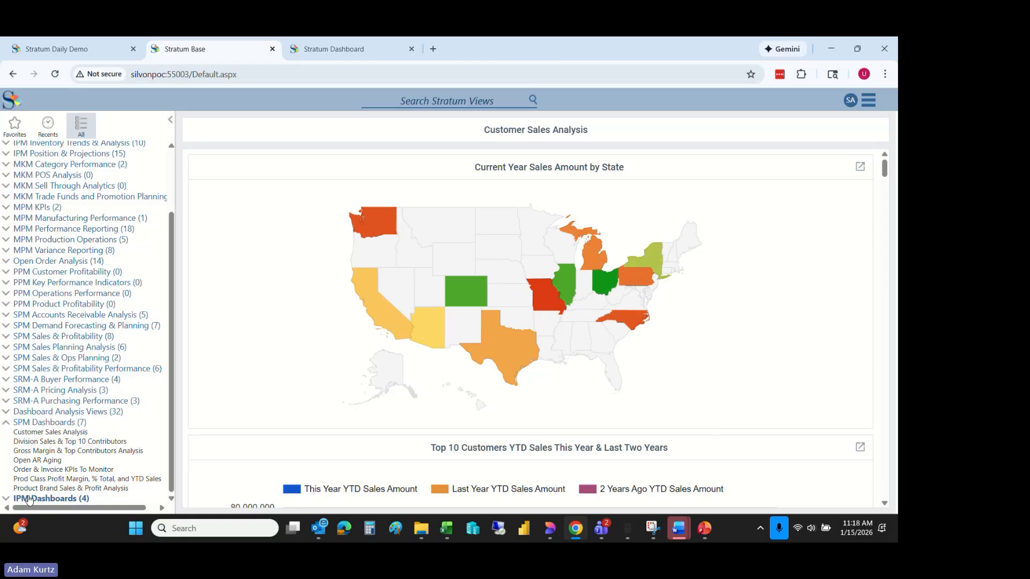
{"action": "left_click", "coordinate": [7, 500]}
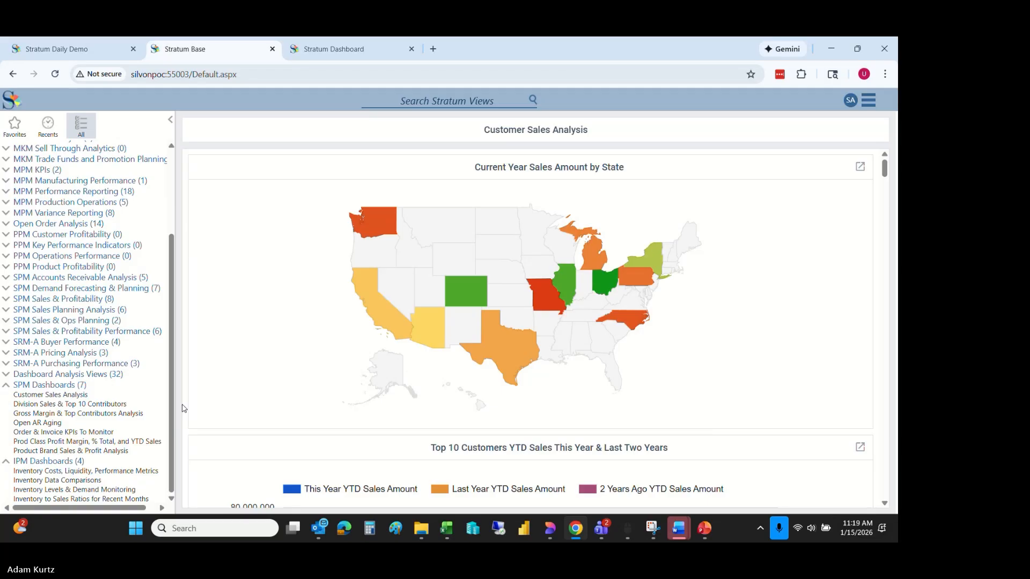
- Open the Division Sales & Top 10 Contributors dashboard and review its division, customer and product sales charts, including individual products' YTD amounts
{"action": "left_click", "coordinate": [56, 405]}
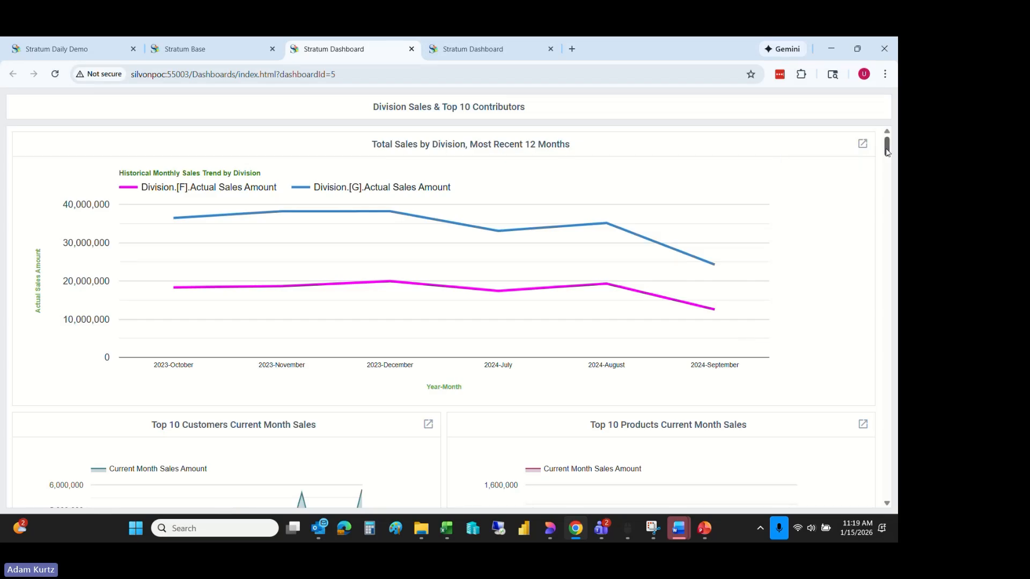
{"action": "left_click_drag", "start_coordinate": [889, 153], "coordinate": [888, 155]}
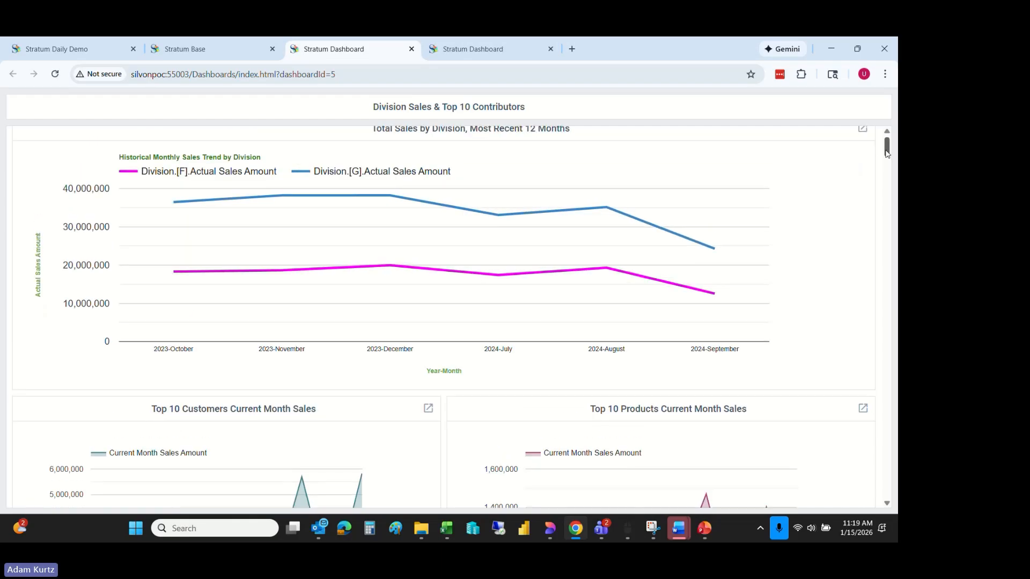
{"action": "left_click_drag", "start_coordinate": [887, 153], "coordinate": [885, 166]}
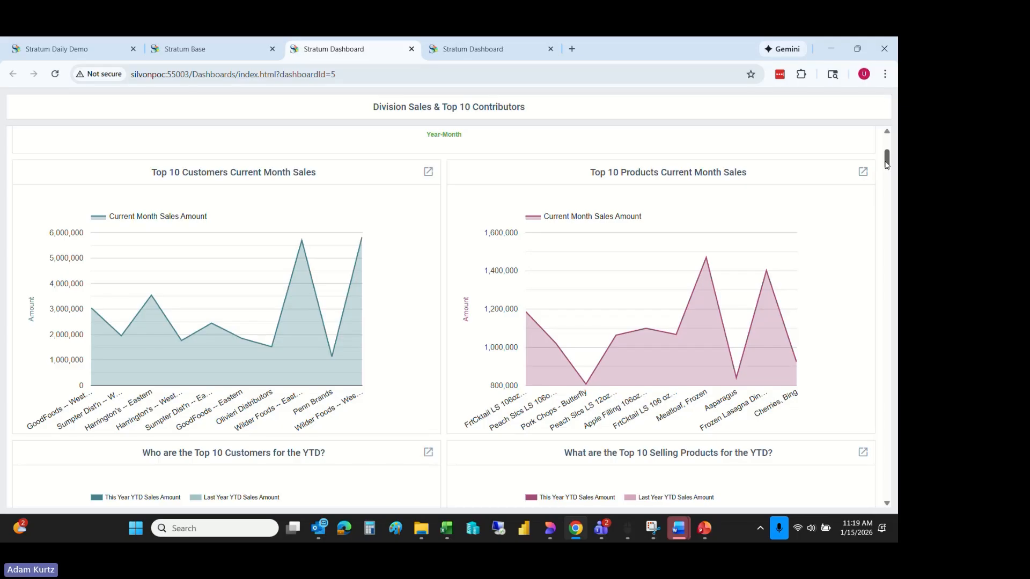
{"action": "left_click_drag", "start_coordinate": [887, 164], "coordinate": [887, 176]}
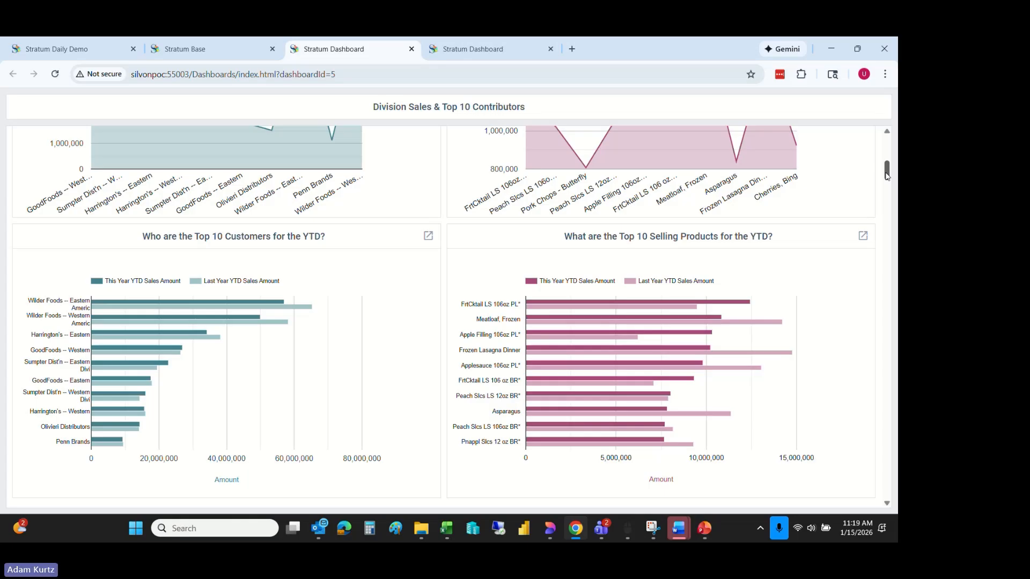
{"action": "left_click_drag", "start_coordinate": [887, 176], "coordinate": [886, 178]}
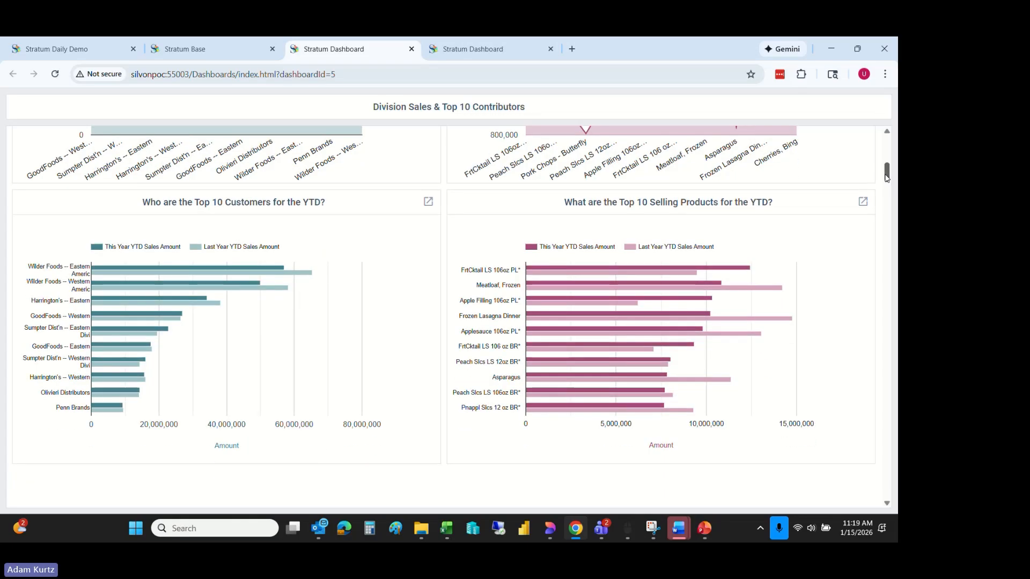
{"action": "mouse_move", "coordinate": [595, 273]}
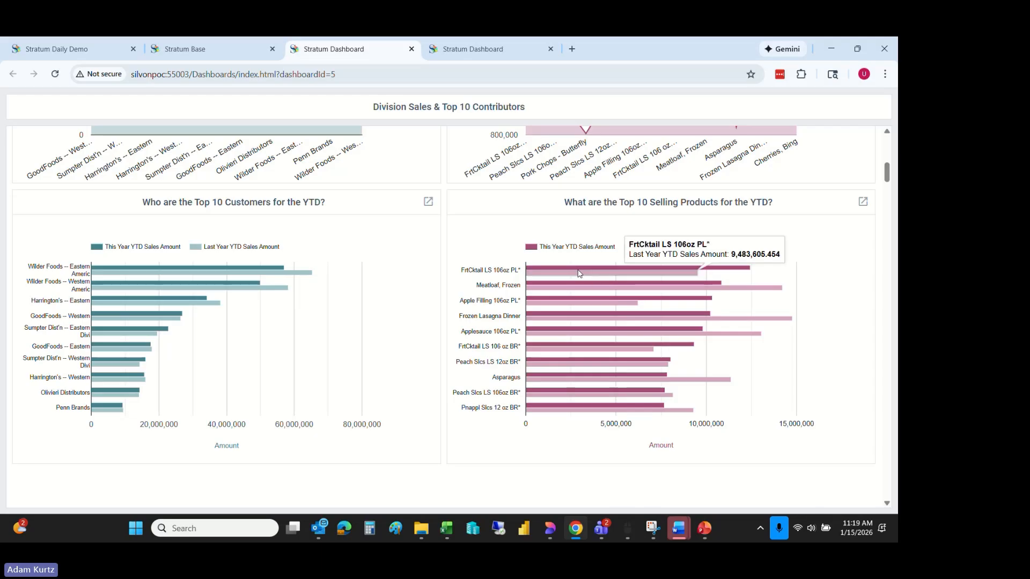
{"action": "mouse_move", "coordinate": [568, 289]}
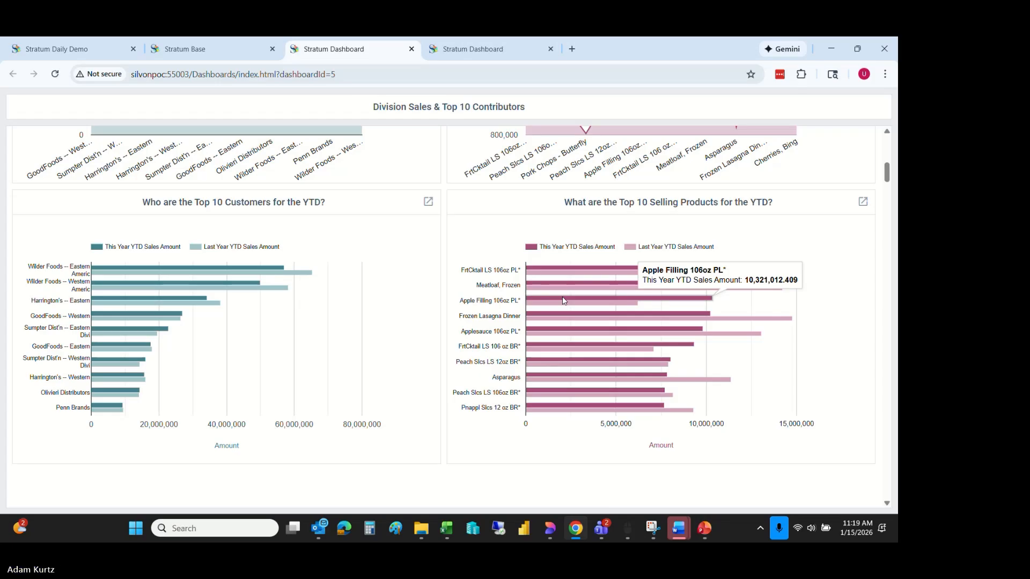
- Return to the Stratum Base page, open the Gross Margin & Top Contributors Analysis dashboard, and examine its division and category margin charts
{"action": "left_click", "coordinate": [224, 55]}
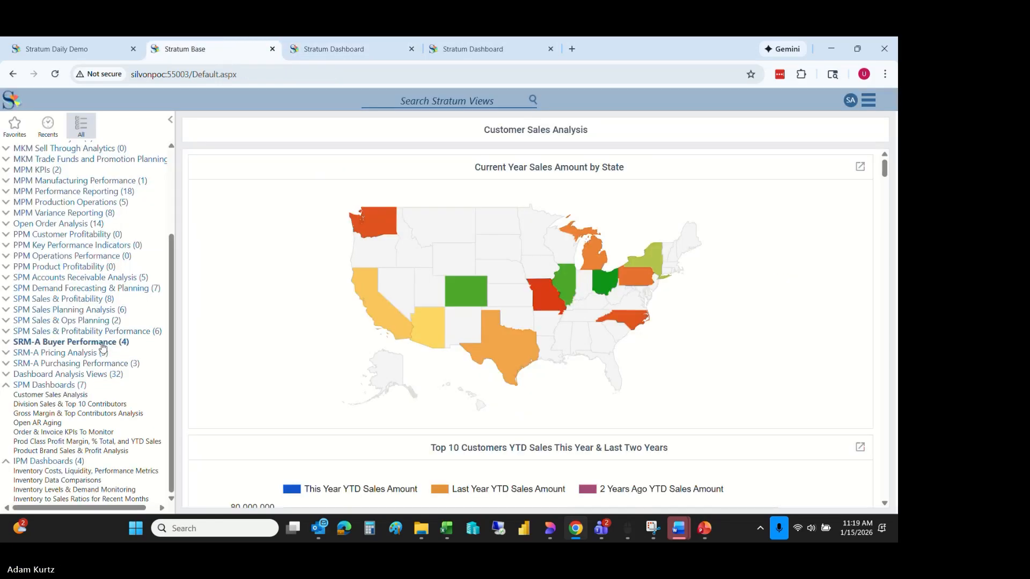
{"action": "left_click", "coordinate": [96, 416]}
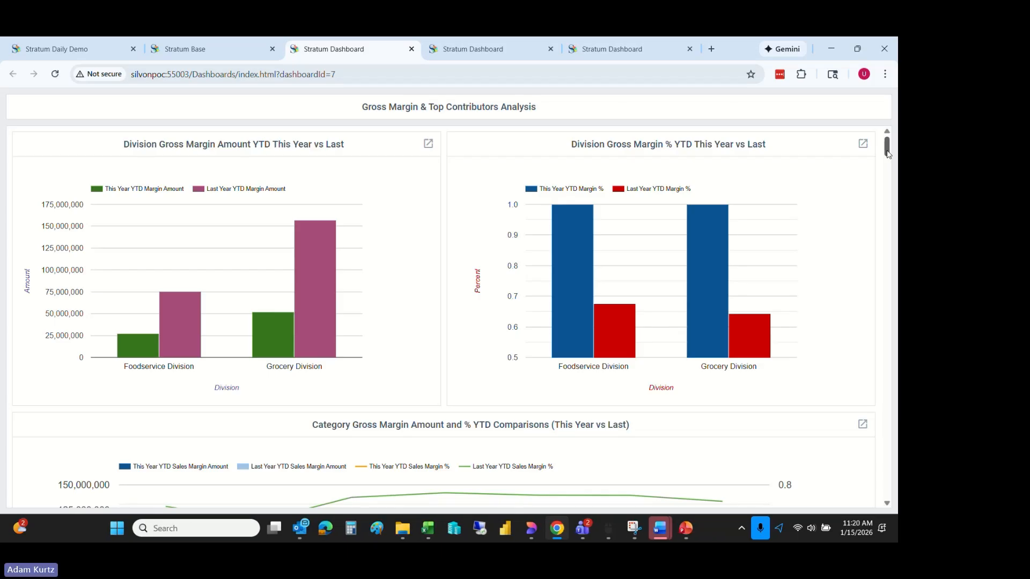
{"action": "scroll", "coordinate": [888, 154], "scroll_direction": "down", "scroll_amount": 1}
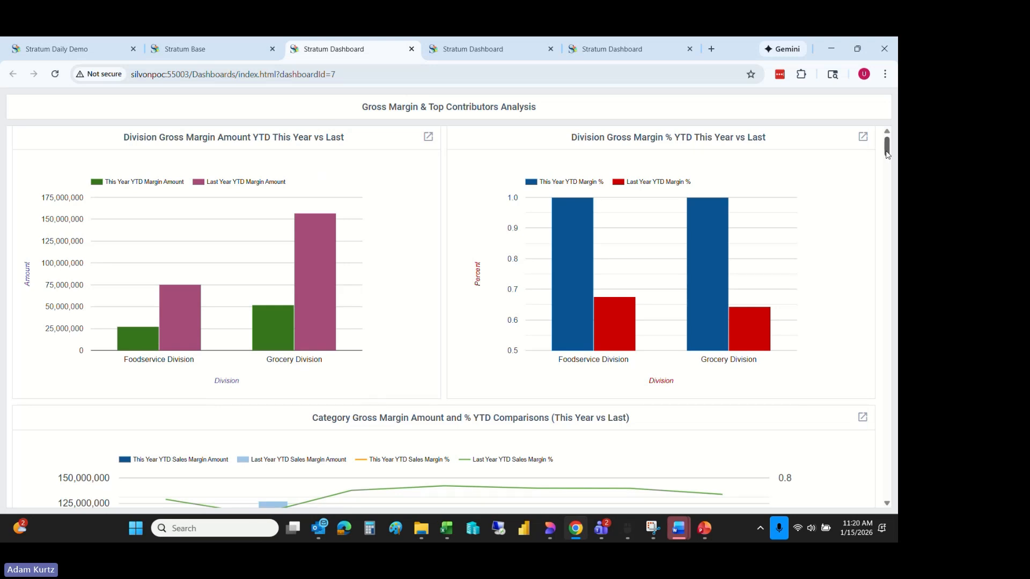
{"action": "left_click_drag", "start_coordinate": [887, 154], "coordinate": [884, 167]}
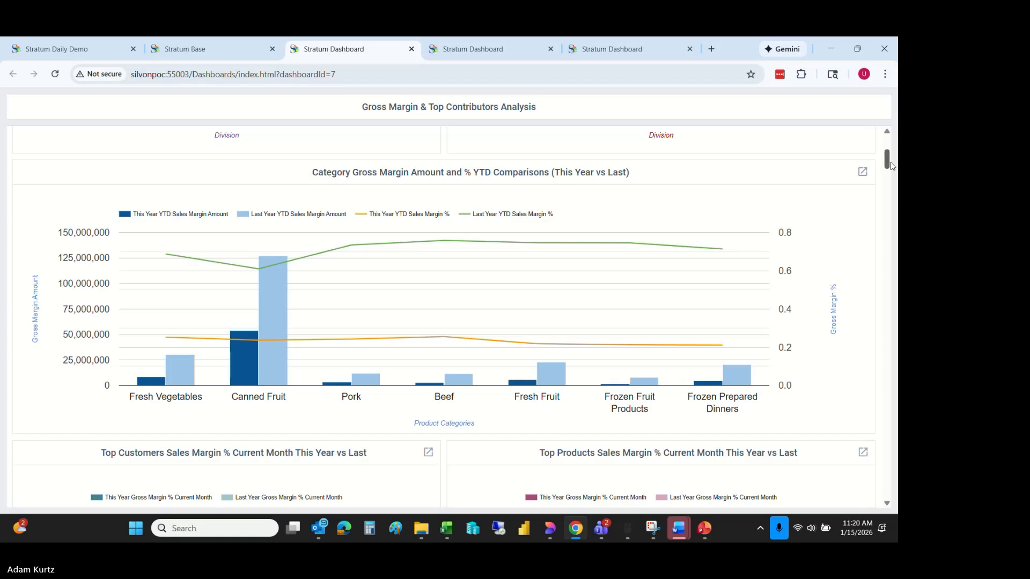
- Open the view behind the Category Gross Margin Amount and % YTD Comparisons chart in a new tab and review its columns
{"action": "left_click", "coordinate": [863, 172]}
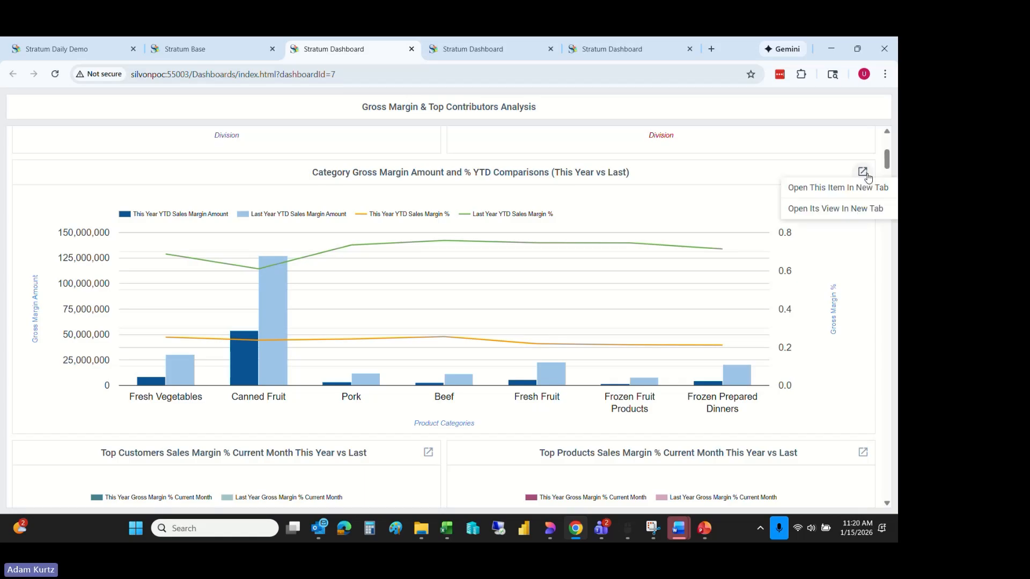
{"action": "left_click", "coordinate": [834, 210]}
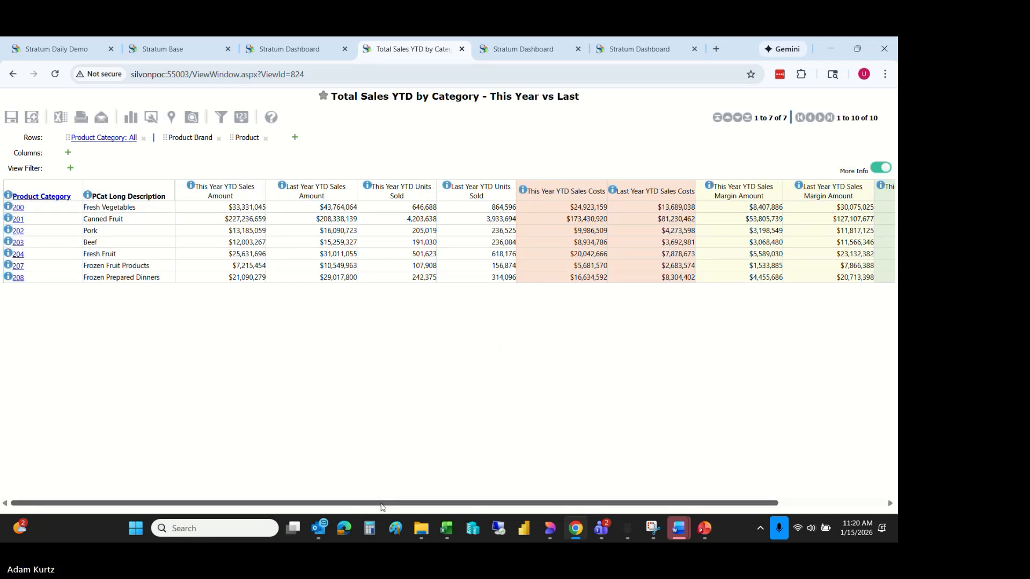
{"action": "scroll", "coordinate": [450, 479], "scroll_direction": "right", "scroll_amount": 3}
{"action": "scroll", "coordinate": [450, 479], "scroll_direction": "left", "scroll_amount": 3}
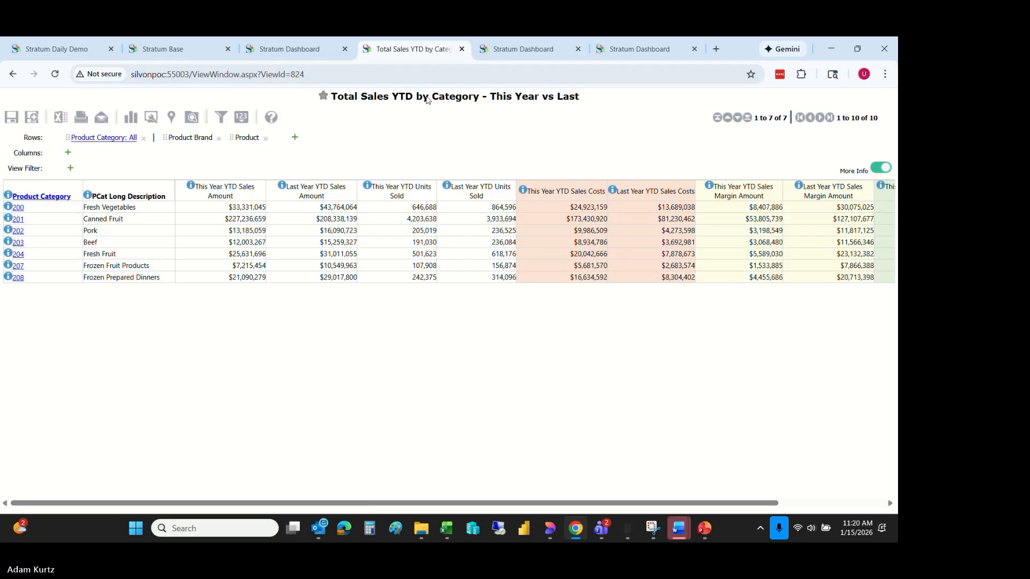
- Return to the Gross Margin & Top Contributors Analysis dashboard and review the top customers' and products' sales margin charts
{"action": "left_click", "coordinate": [295, 54]}
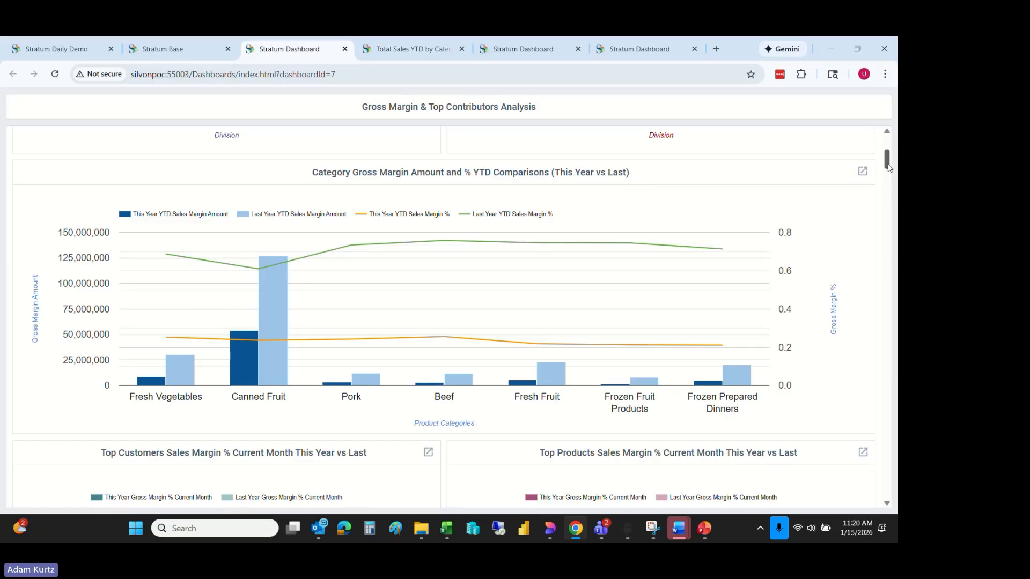
{"action": "left_click_drag", "start_coordinate": [889, 167], "coordinate": [887, 182]}
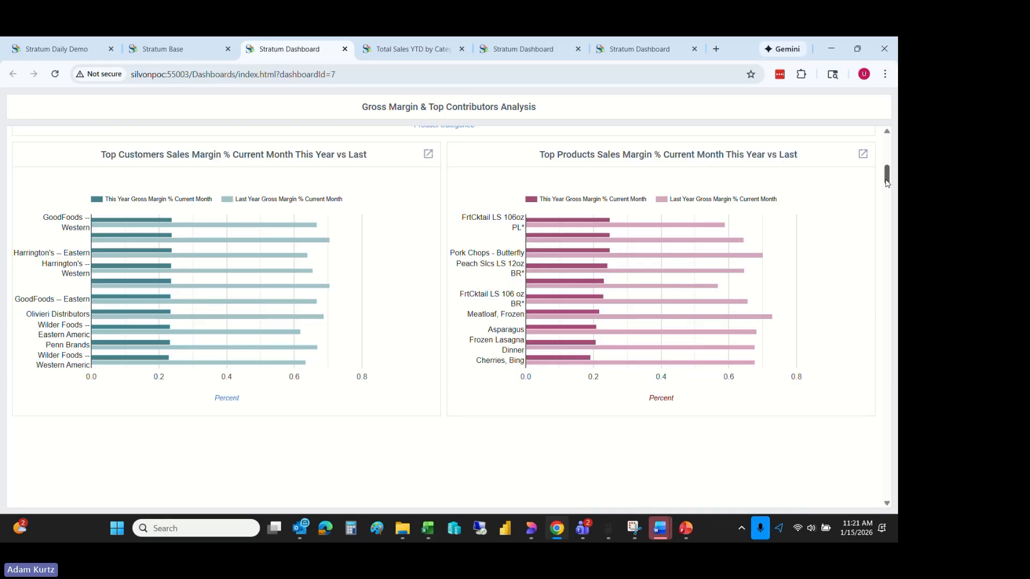
{"action": "left_click_drag", "start_coordinate": [888, 183], "coordinate": [889, 150]}
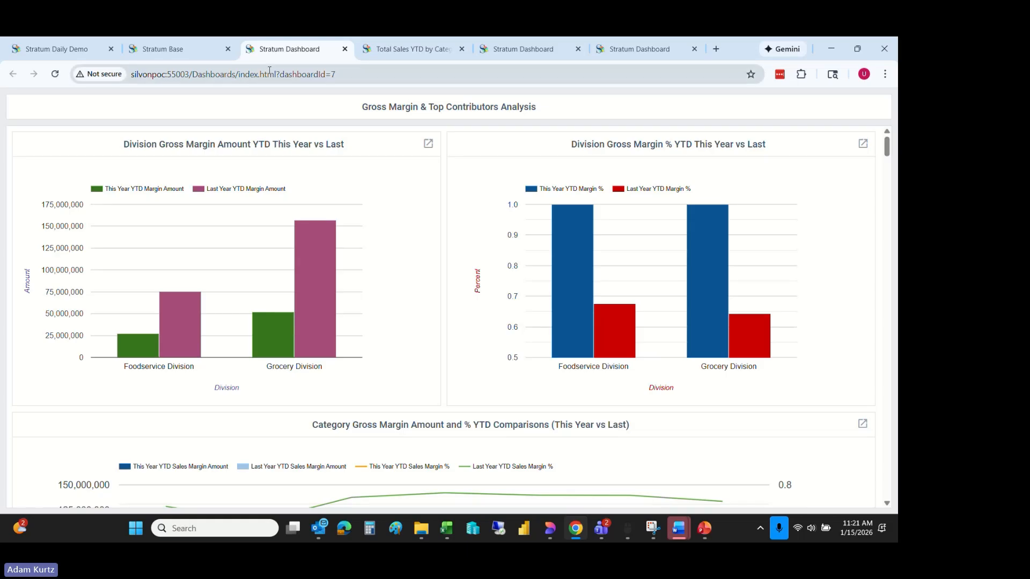
- Open the Inventory Costs, Liquidity, Performance Metrics dashboard from the IPM Dashboards group and review its turnover charts
{"action": "left_click", "coordinate": [177, 48]}
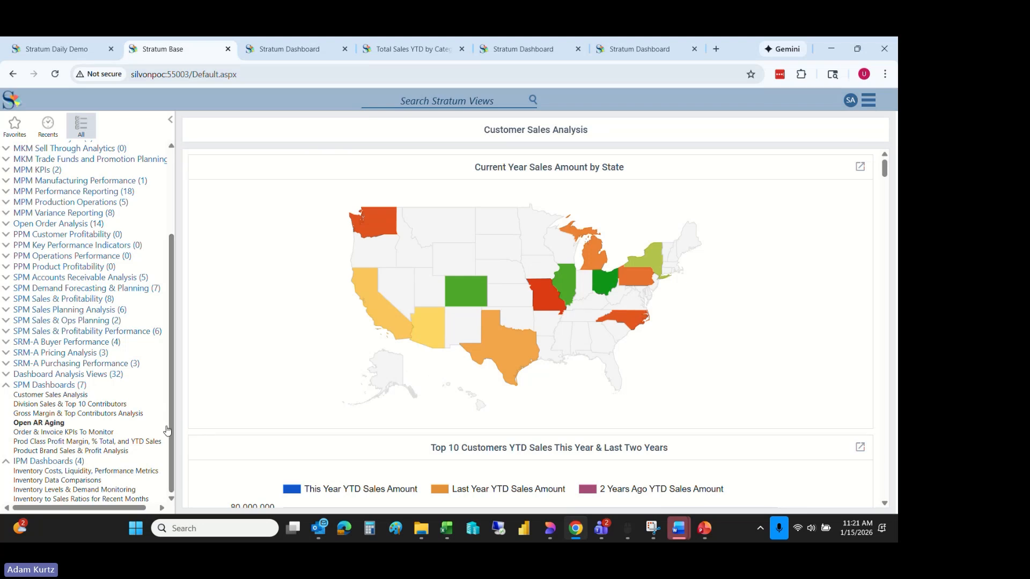
{"action": "left_click", "coordinate": [75, 472]}
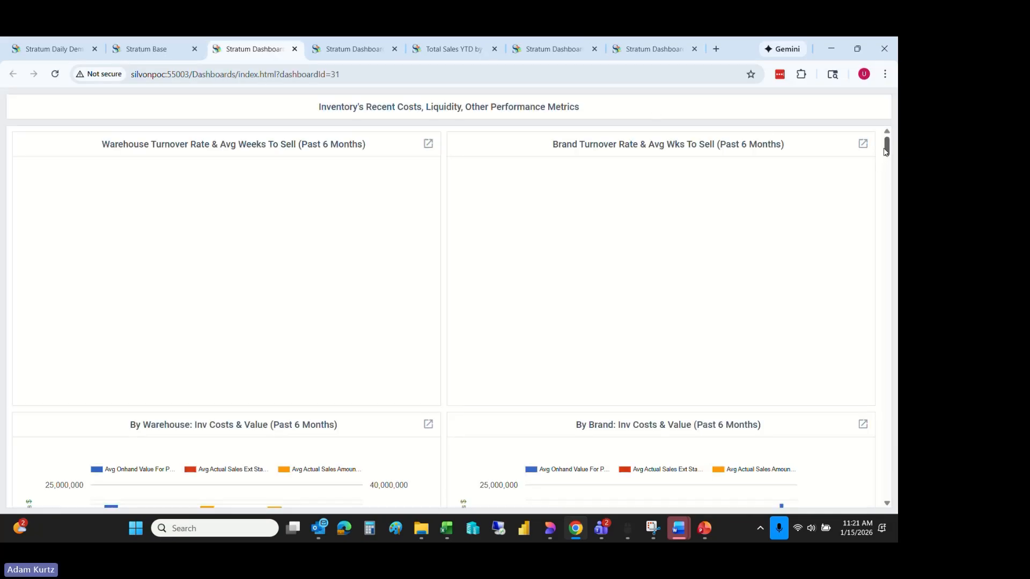
{"action": "mouse_move", "coordinate": [888, 152]}
{"action": "left_mouse_down"}
{"action": "mouse_move", "coordinate": [888, 184]}
{"action": "mouse_move", "coordinate": [883, 144]}
{"action": "left_mouse_up"}
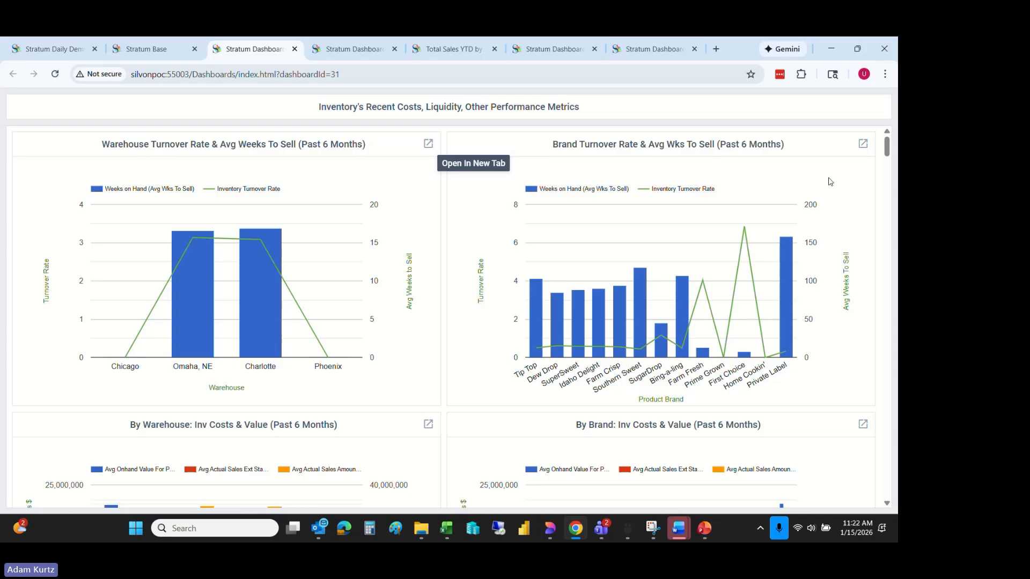
- Switch to the Stratum Daily Demo site and open its Dashboards management page
{"action": "left_click", "coordinate": [166, 50]}
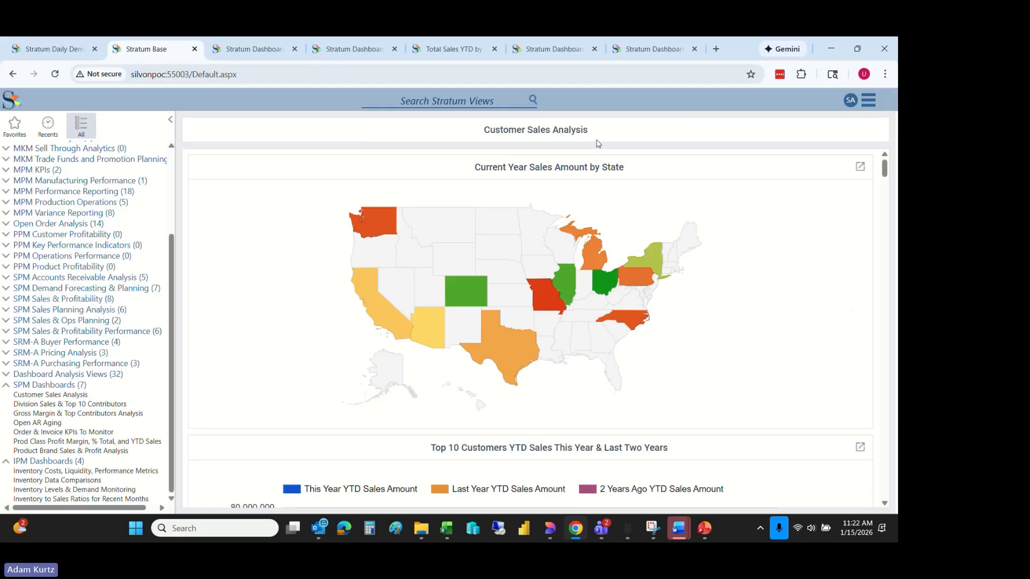
{"action": "left_click", "coordinate": [39, 53]}
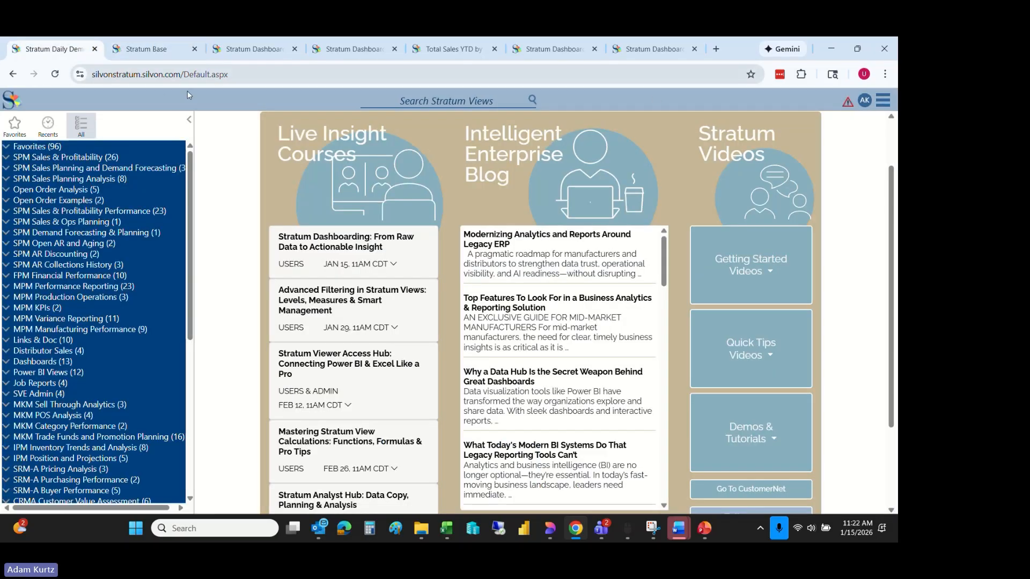
{"action": "left_click", "coordinate": [893, 101]}
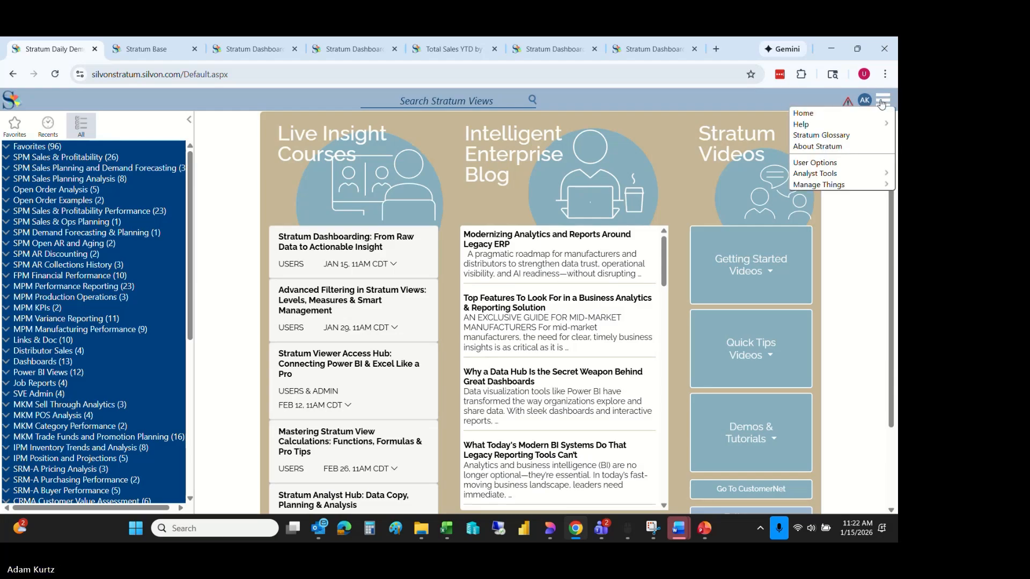
{"action": "mouse_move", "coordinate": [853, 187]}
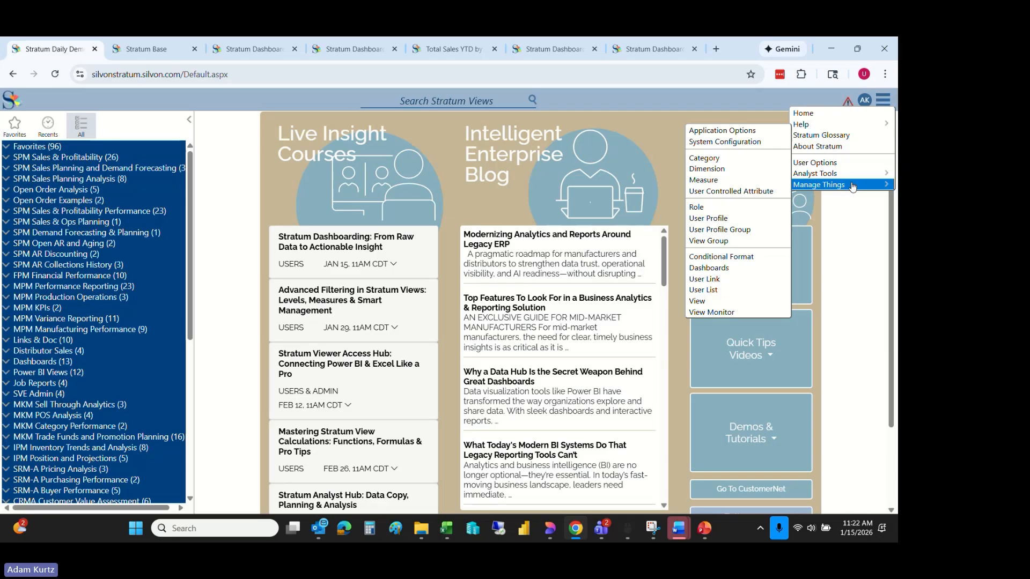
{"action": "left_click", "coordinate": [713, 271]}
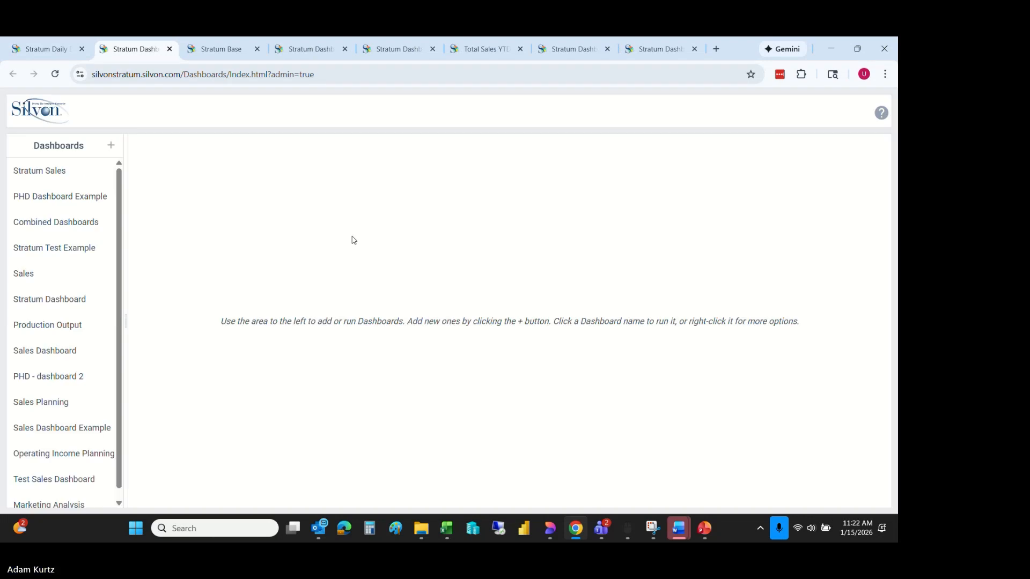
- Run the Marketing Analysis dashboard, look over its items, and put it into edit mode
{"action": "scroll", "coordinate": [119, 283], "scroll_direction": "down", "scroll_amount": 1}
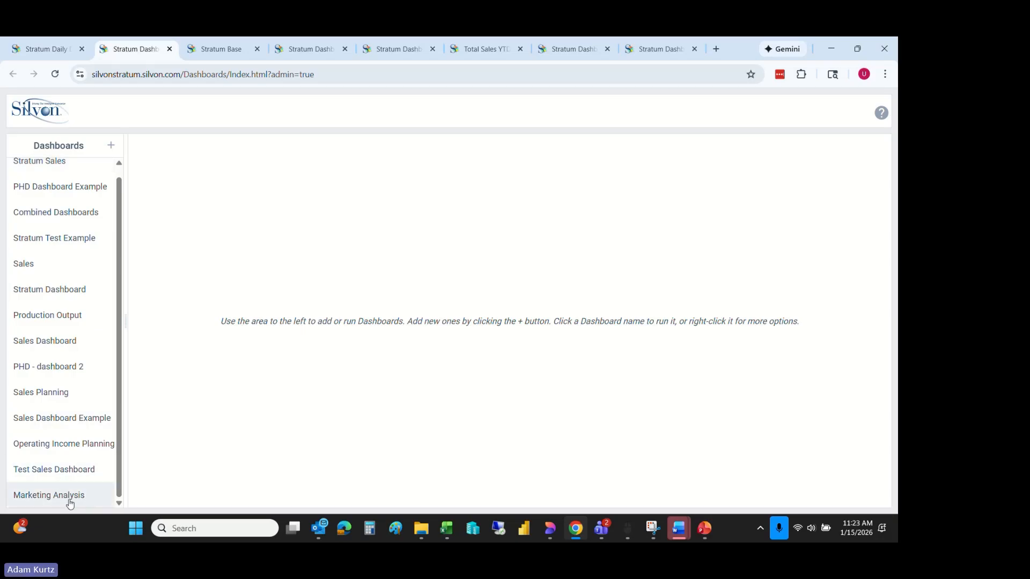
{"action": "left_click", "coordinate": [49, 497]}
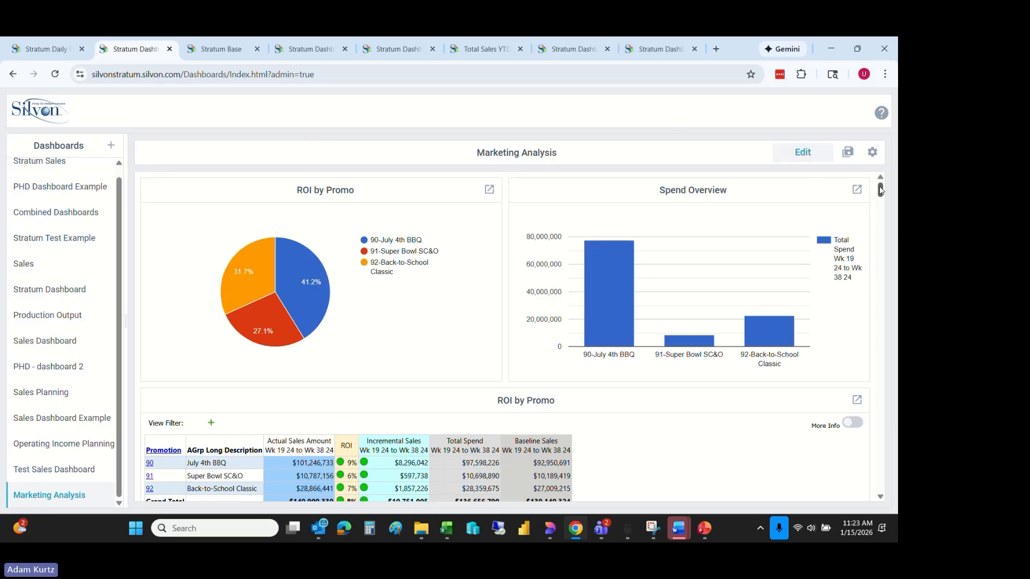
{"action": "mouse_move", "coordinate": [879, 187]}
{"action": "left_mouse_down"}
{"action": "mouse_move", "coordinate": [880, 197]}
{"action": "mouse_move", "coordinate": [880, 186]}
{"action": "left_mouse_up"}
{"action": "left_click", "coordinate": [802, 155]}
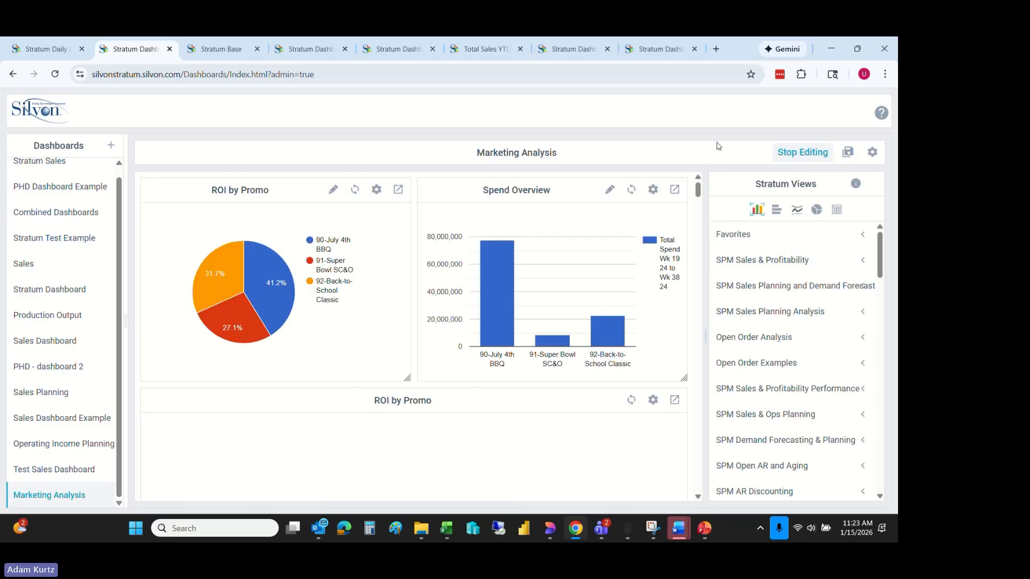
- Change the Spend Overview chart on the Marketing Analysis dashboard to a clustered bar chart
{"action": "left_click_drag", "start_coordinate": [884, 249], "coordinate": [870, 221]}
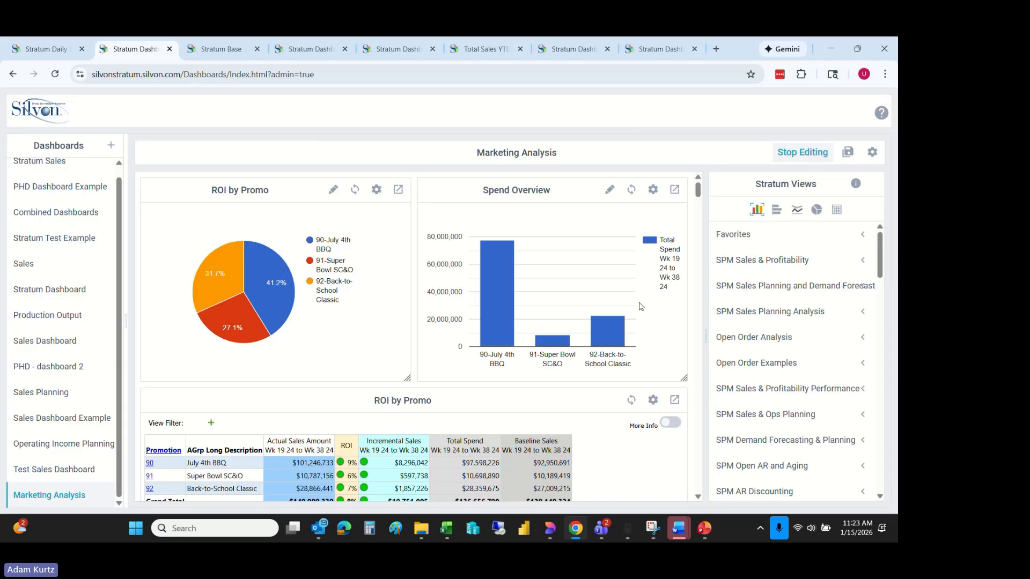
{"action": "left_click", "coordinate": [608, 192]}
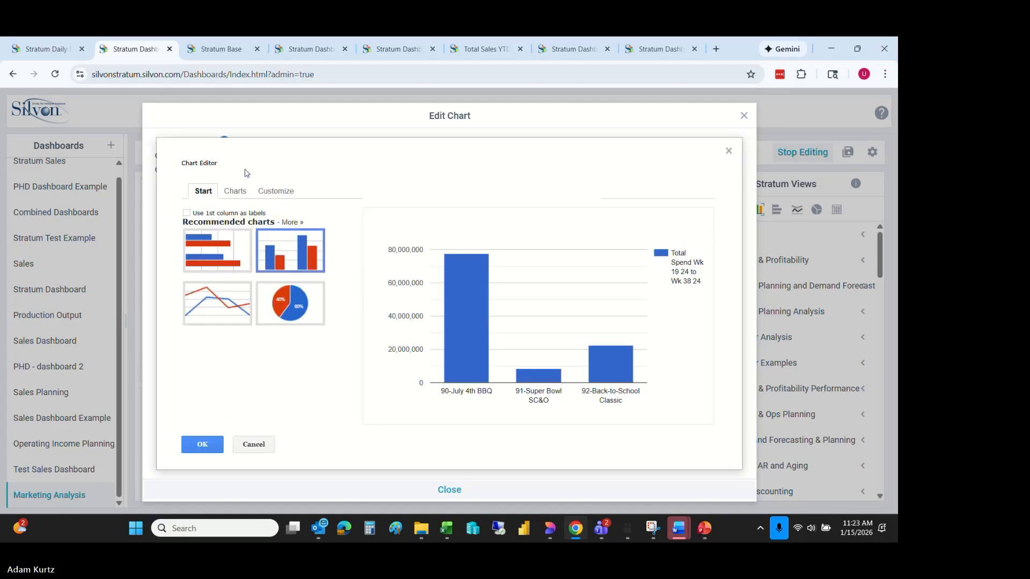
{"action": "left_click", "coordinate": [204, 244]}
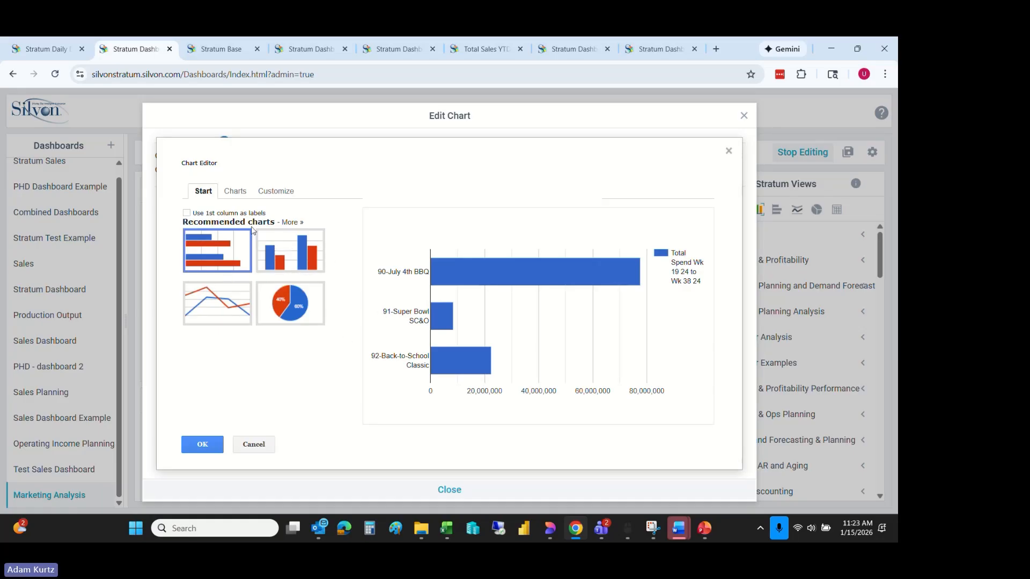
{"action": "left_click", "coordinate": [236, 194]}
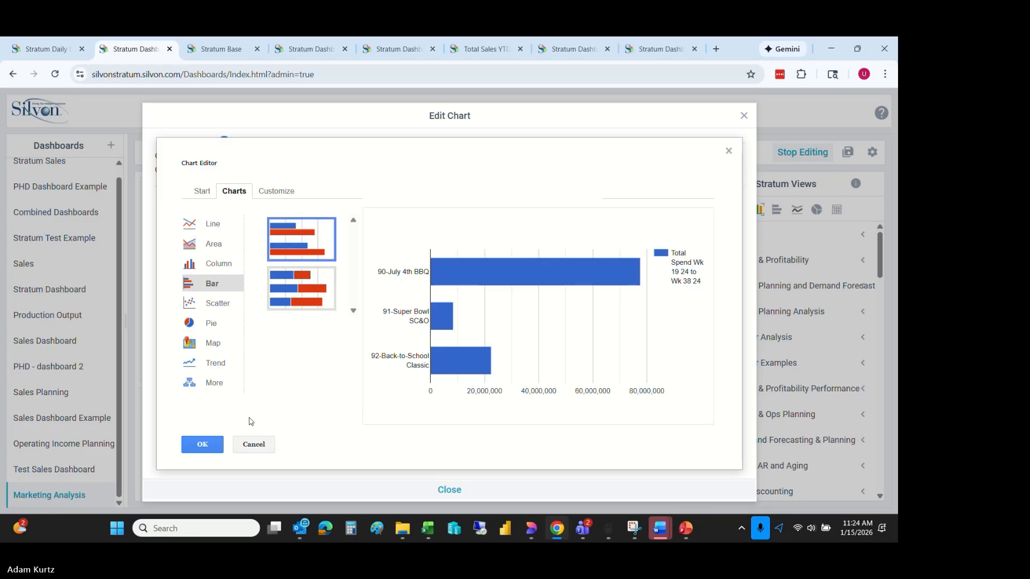
{"action": "left_click", "coordinate": [293, 291]}
{"action": "left_click", "coordinate": [293, 243]}
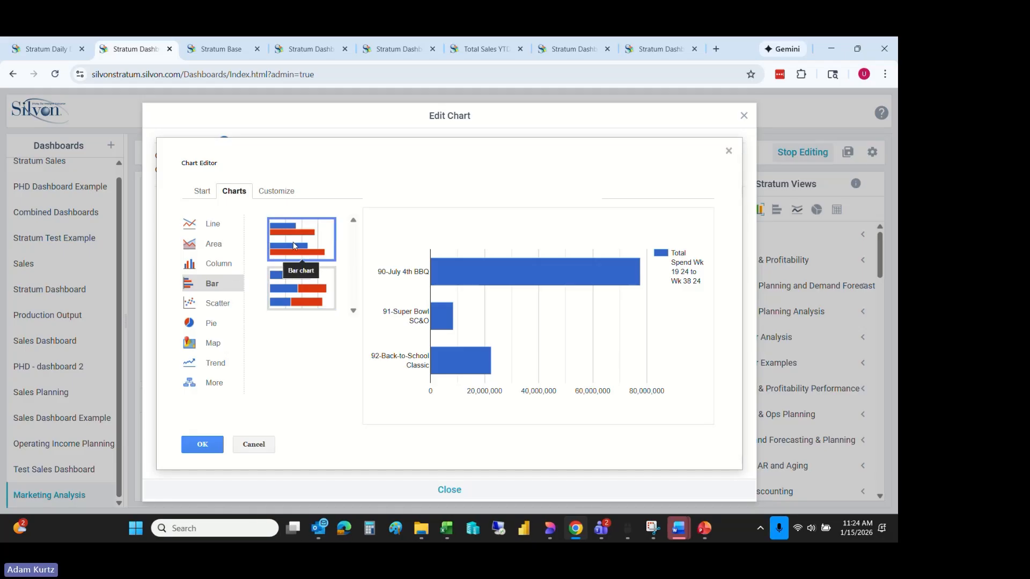
- Set the Spend Overview chart's legend position to Top, look over the other customization options, and apply the chart changes
{"action": "left_click", "coordinate": [279, 192]}
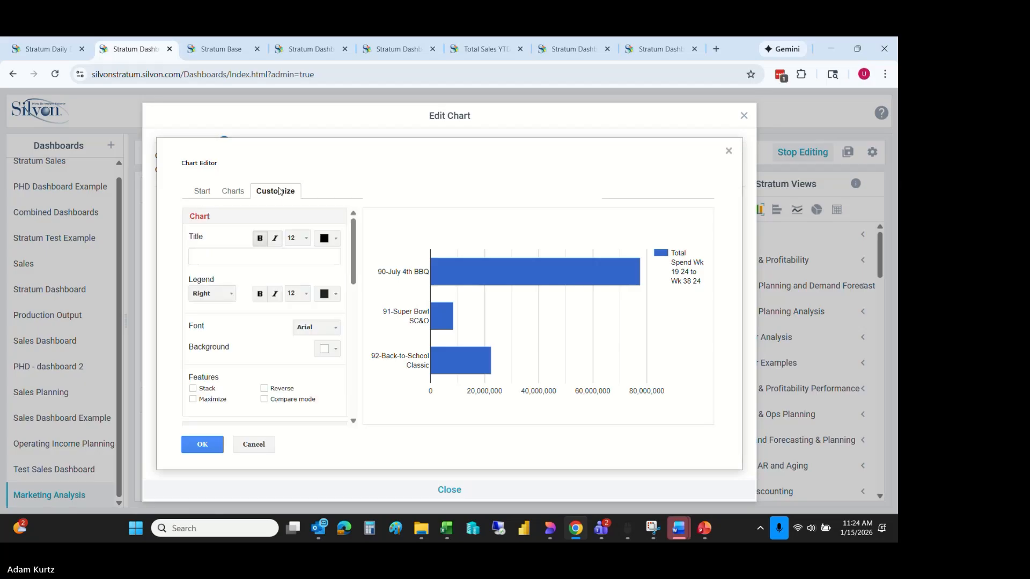
{"action": "left_click", "coordinate": [257, 253]}
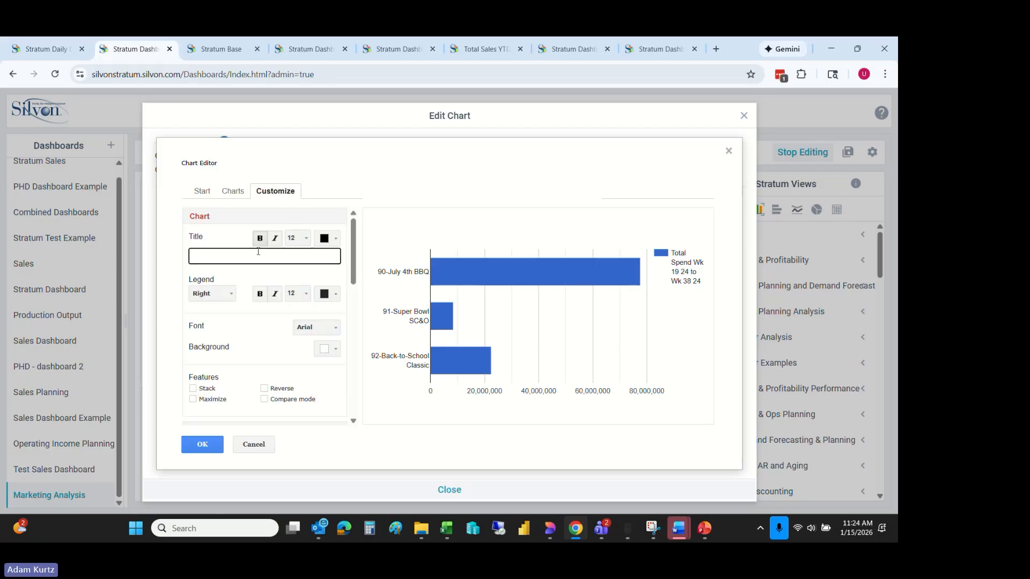
{"action": "left_click", "coordinate": [225, 294]}
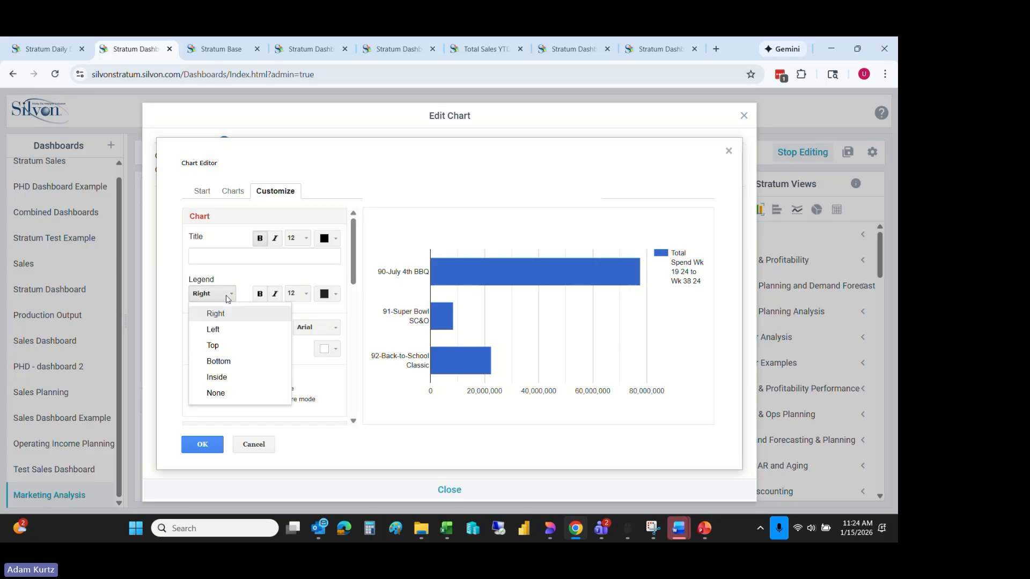
{"action": "left_click", "coordinate": [223, 345]}
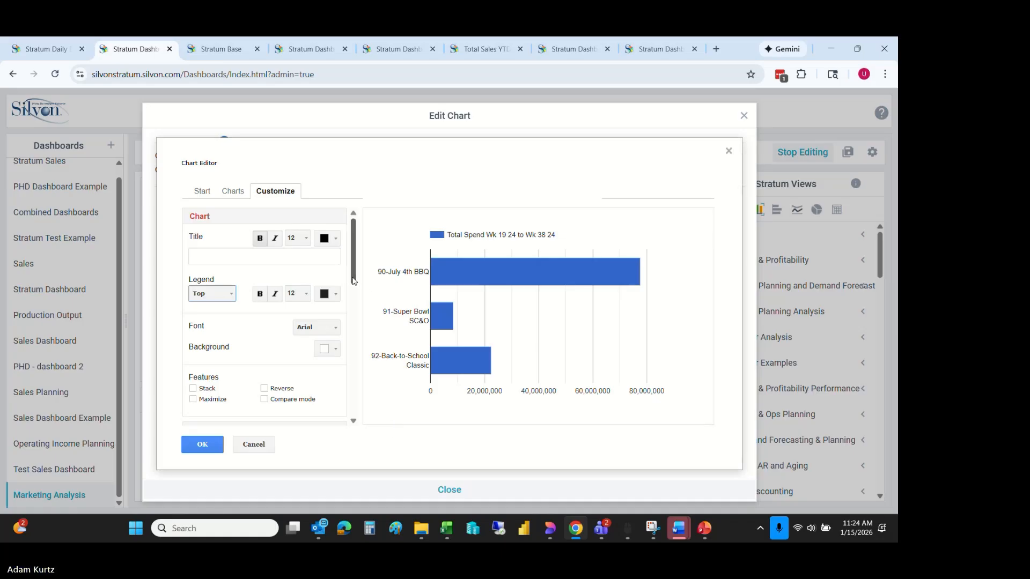
{"action": "scroll", "coordinate": [354, 289], "scroll_direction": "down", "scroll_amount": 1}
{"action": "mouse_move", "coordinate": [354, 290]}
{"action": "left_mouse_down"}
{"action": "mouse_move", "coordinate": [344, 374]}
{"action": "mouse_move", "coordinate": [344, 280]}
{"action": "left_mouse_up"}
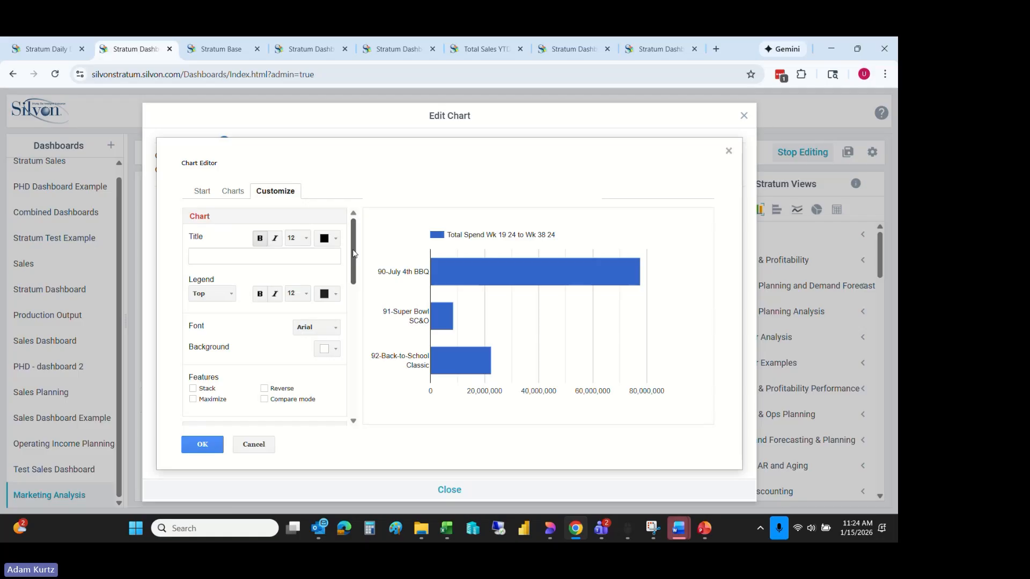
{"action": "left_click_drag", "start_coordinate": [352, 254], "coordinate": [337, 395]}
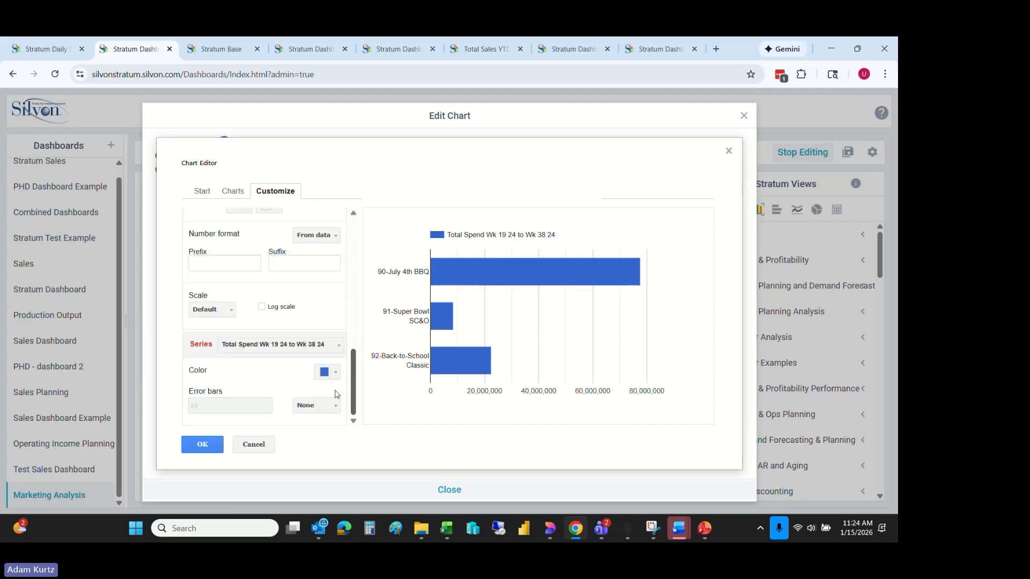
{"action": "scroll", "coordinate": [338, 375], "scroll_direction": "up", "scroll_amount": 5}
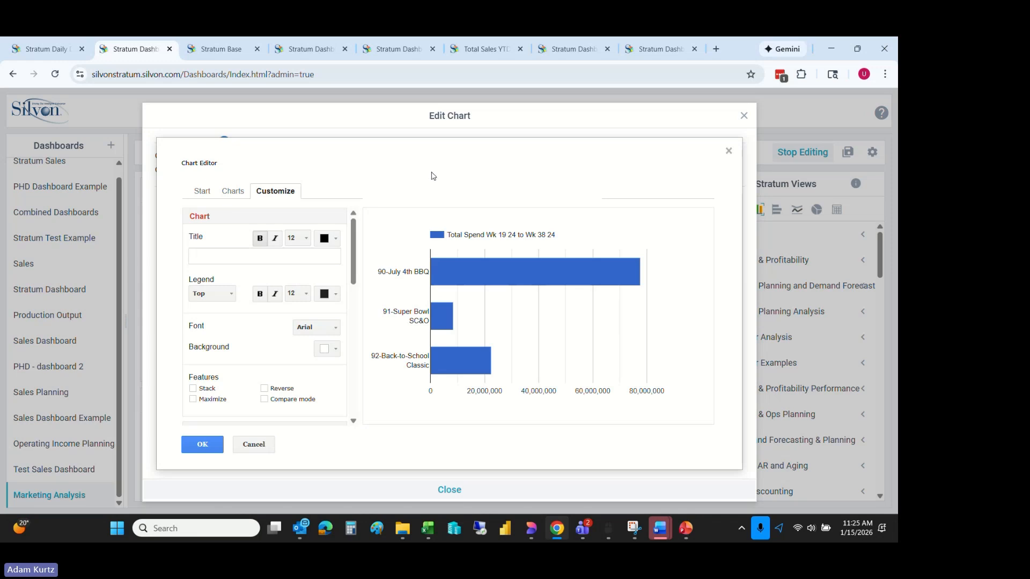
{"action": "left_click", "coordinate": [205, 444]}
{"action": "left_click", "coordinate": [446, 490]}
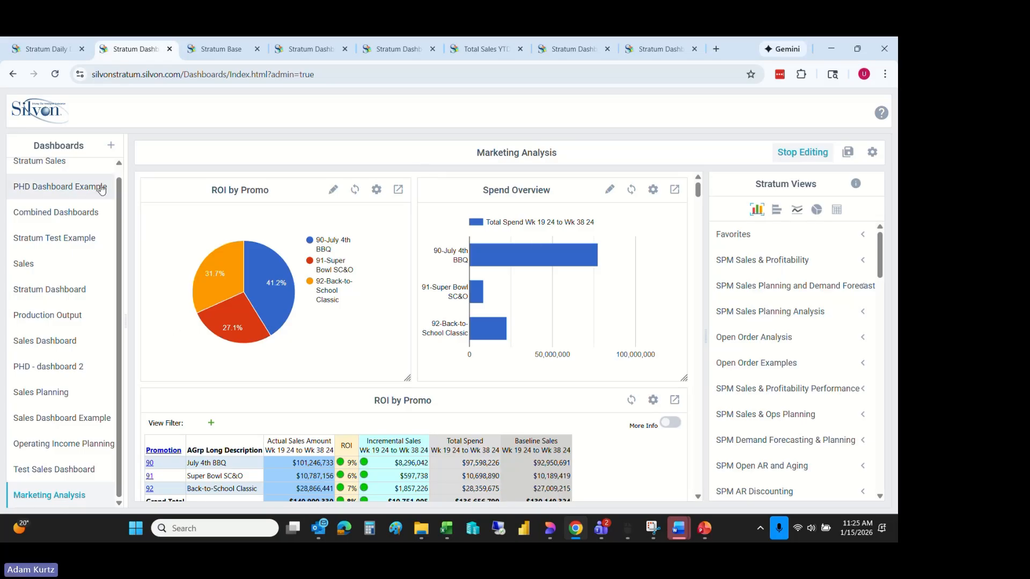
- Create a dashboard named test and add the Comparative Sales view from SPM Sales & Profitability as a column chart
{"action": "left_click", "coordinate": [111, 146]}
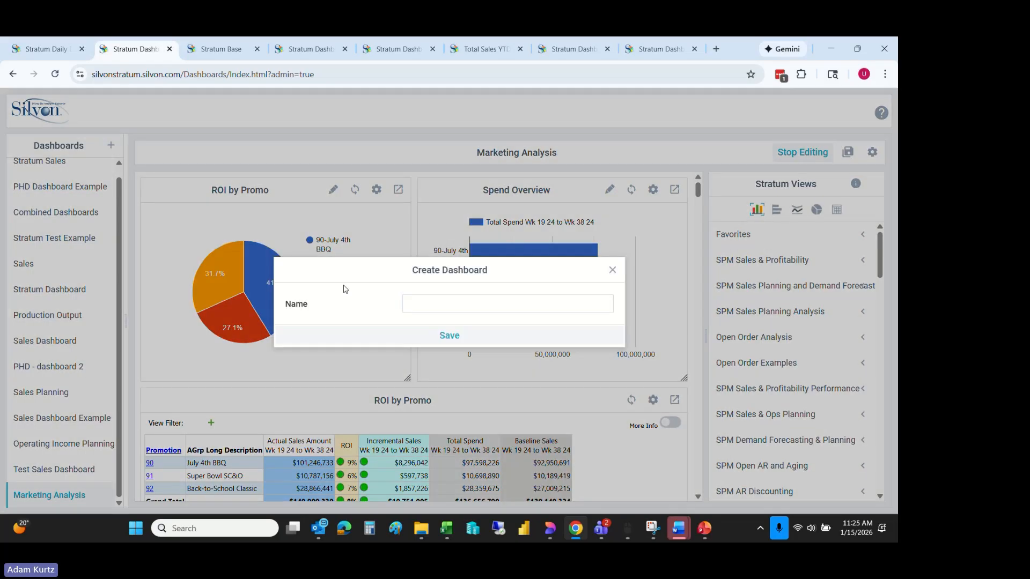
{"action": "left_click", "coordinate": [422, 299]}
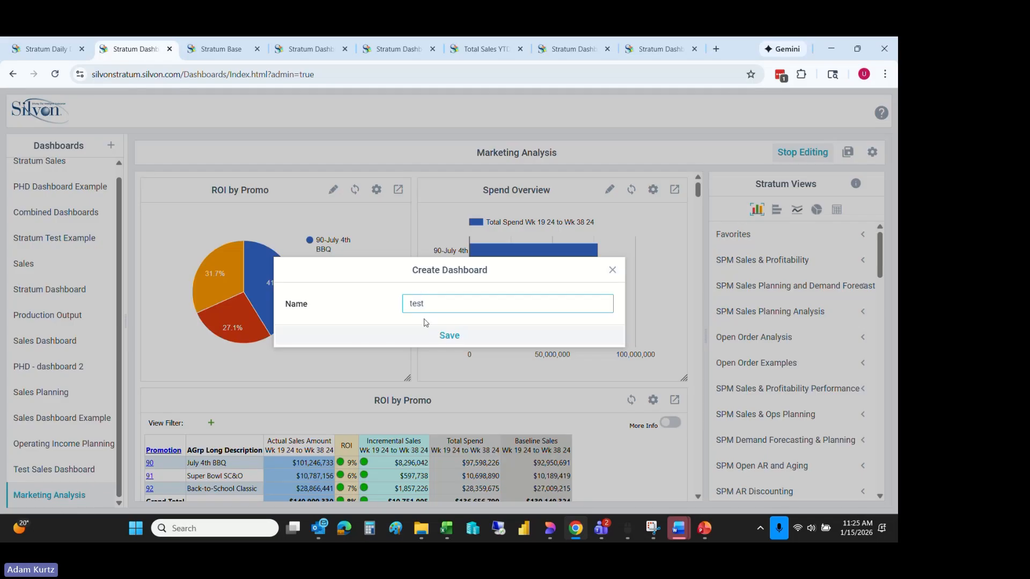
{"action": "left_click", "coordinate": [443, 333]}
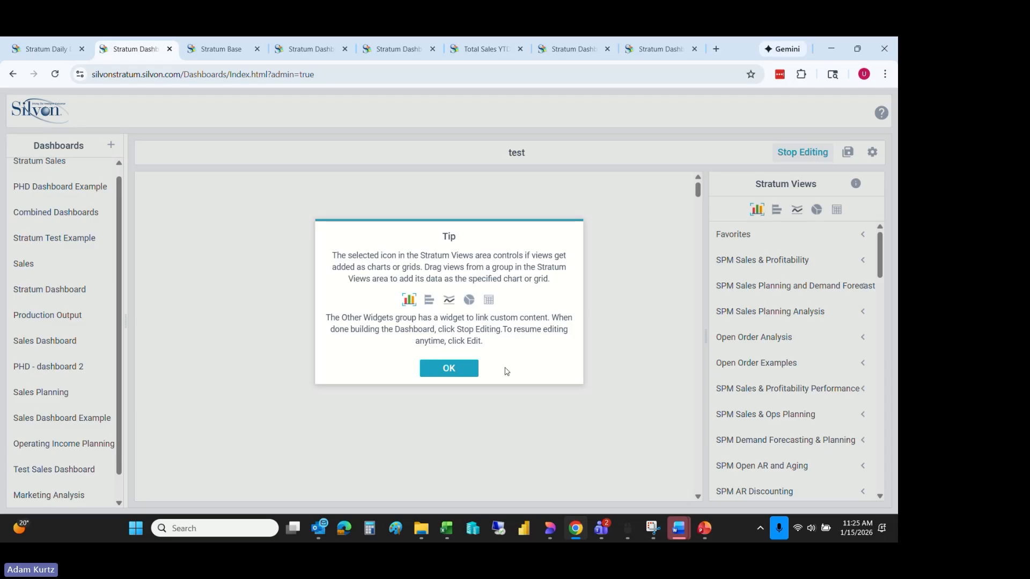
{"action": "left_click", "coordinate": [462, 375]}
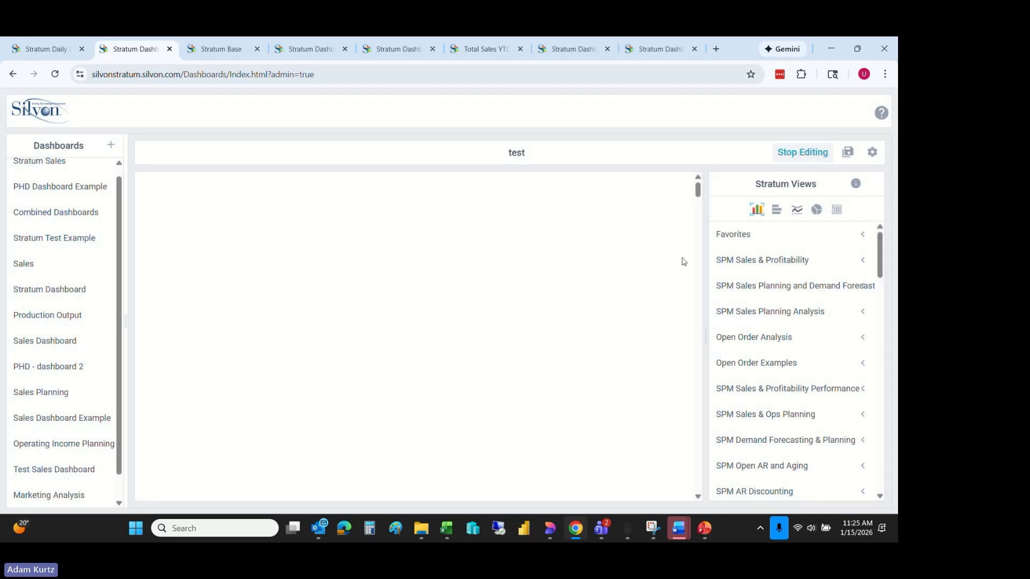
{"action": "left_click", "coordinate": [862, 260]}
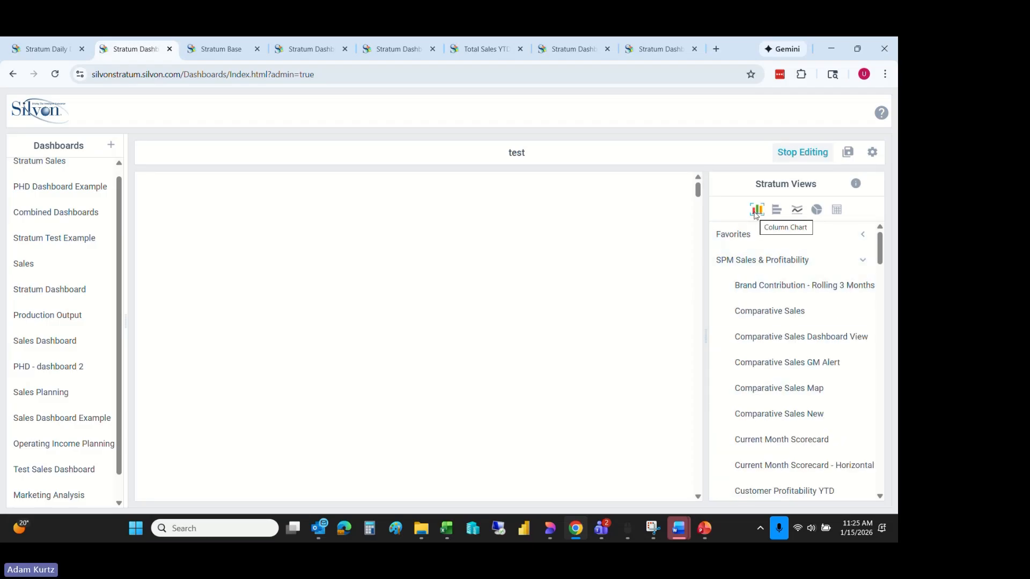
{"action": "left_click_drag", "start_coordinate": [765, 311], "coordinate": [161, 192]}
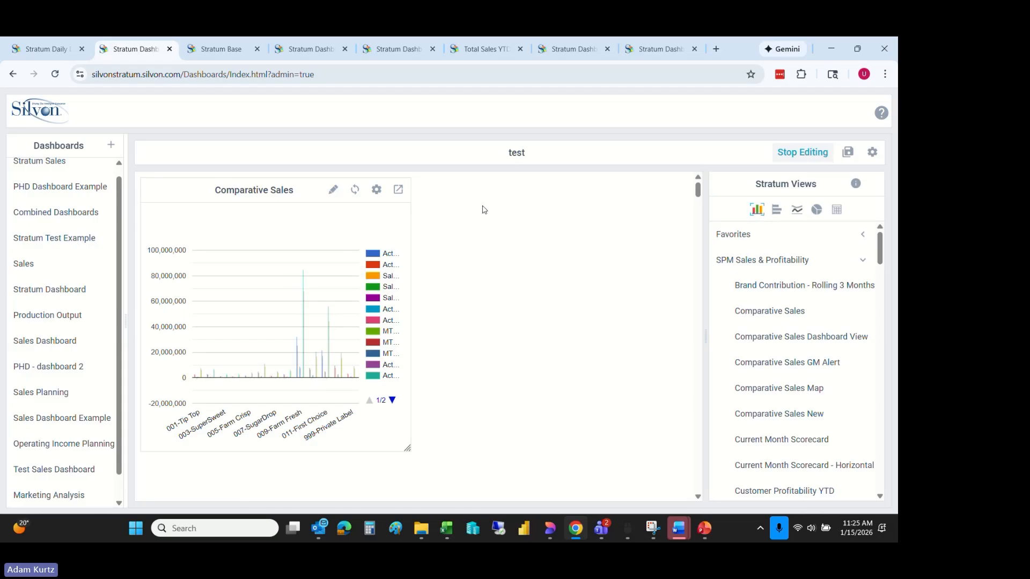
- In the Comparative Sales chart's data selection, exclude the July to September, single-month September, Sales % Change and MTD Sales % Change series
{"action": "left_click", "coordinate": [334, 190]}
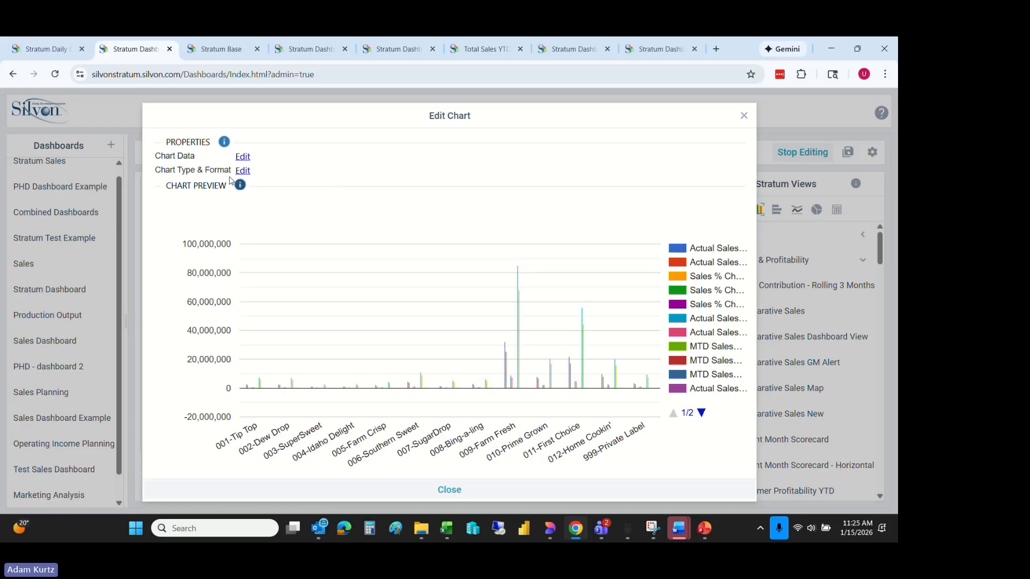
{"action": "left_click", "coordinate": [243, 156]}
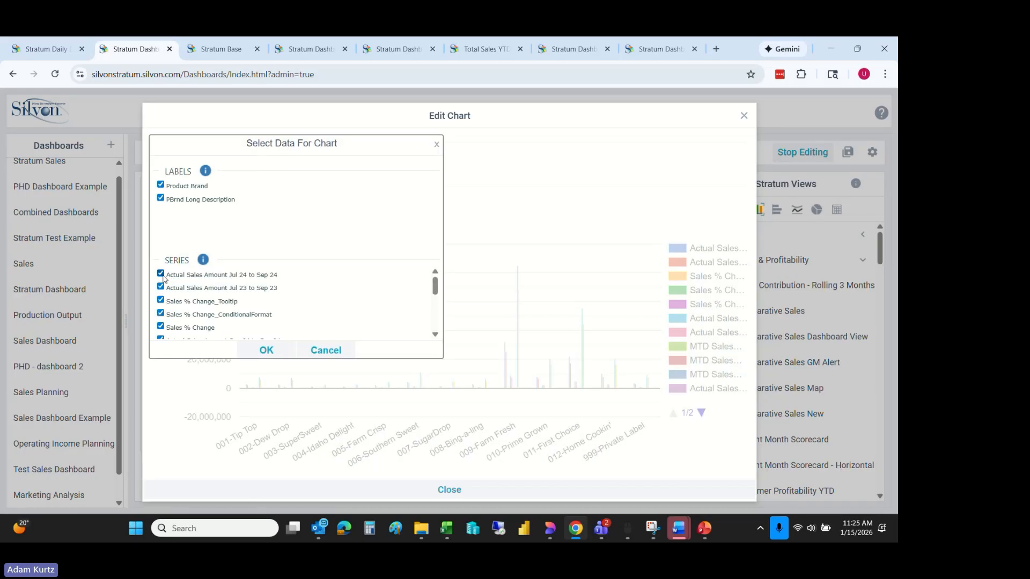
{"action": "left_click", "coordinate": [161, 274]}
{"action": "left_click", "coordinate": [160, 300]}
{"action": "left_click", "coordinate": [161, 326]}
{"action": "left_click_drag", "start_coordinate": [435, 289], "coordinate": [438, 310]}
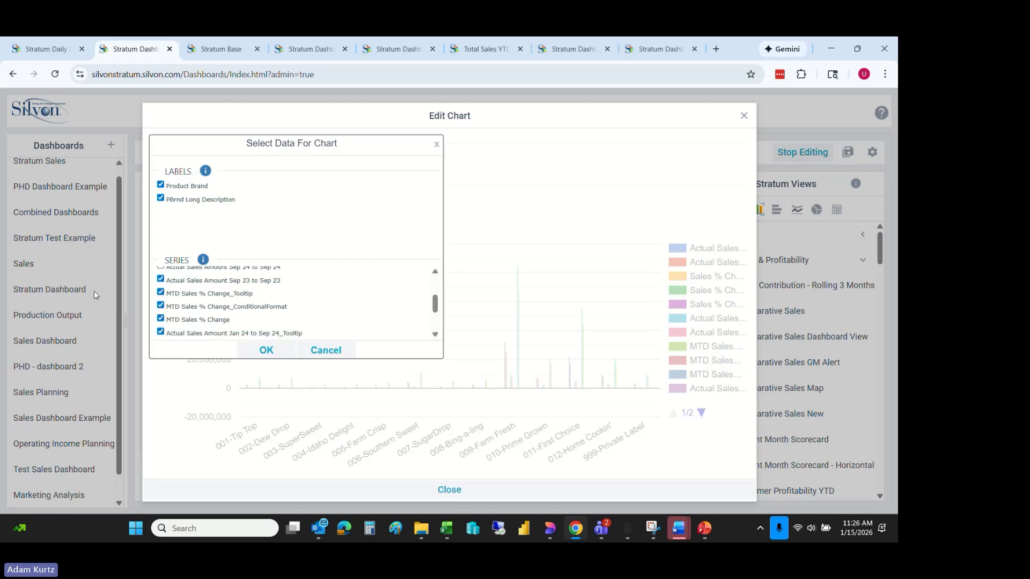
{"action": "left_click", "coordinate": [161, 280]}
{"action": "left_click", "coordinate": [161, 293]}
{"action": "left_click", "coordinate": [161, 306]}
{"action": "left_click", "coordinate": [161, 319]}
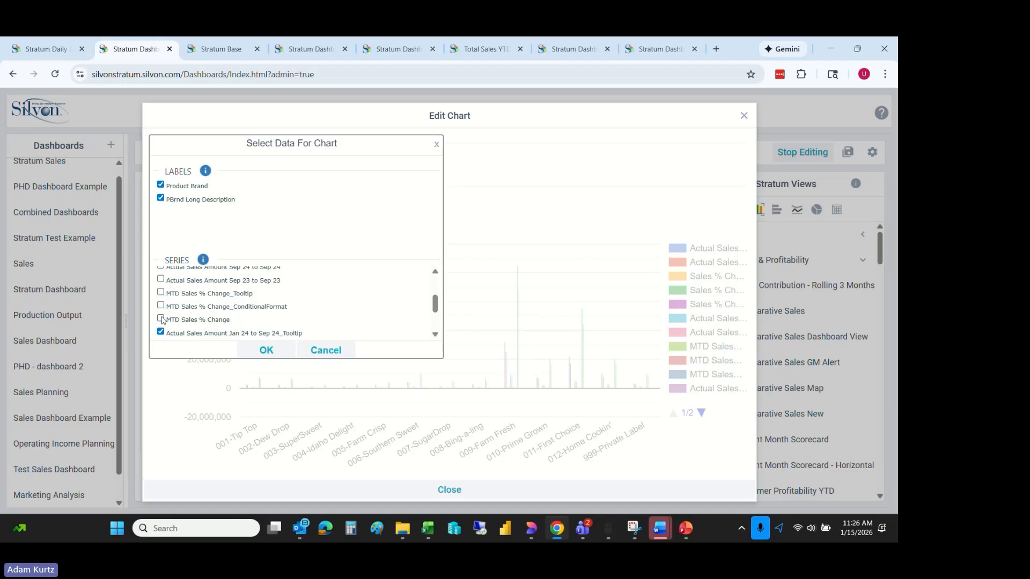
- Exclude the year-to-date tooltip and YTD Sales % Change series, keeping Actual Sales Amount Jan 24 to Sep 24 and Jan 23 to Sep 23, and apply
{"action": "left_click_drag", "start_coordinate": [435, 307], "coordinate": [436, 320]}
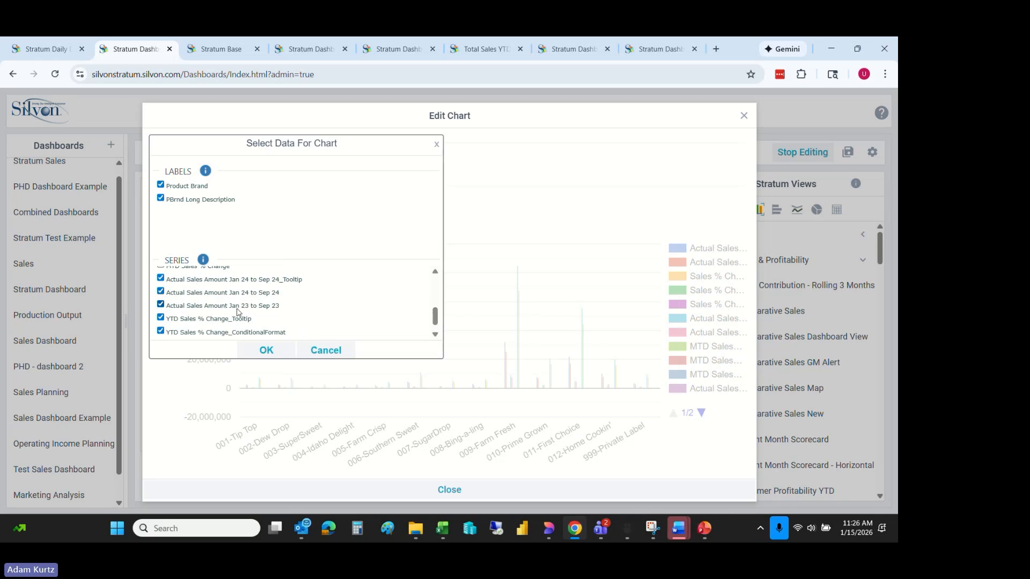
{"action": "left_click", "coordinate": [161, 277]}
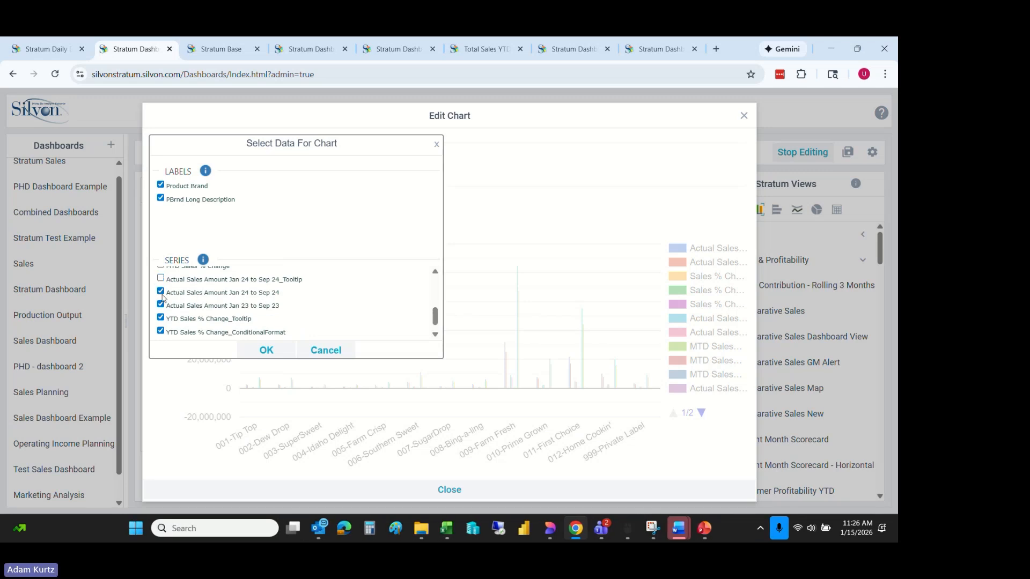
{"action": "left_click", "coordinate": [161, 317]}
{"action": "left_click_drag", "start_coordinate": [439, 320], "coordinate": [438, 323]}
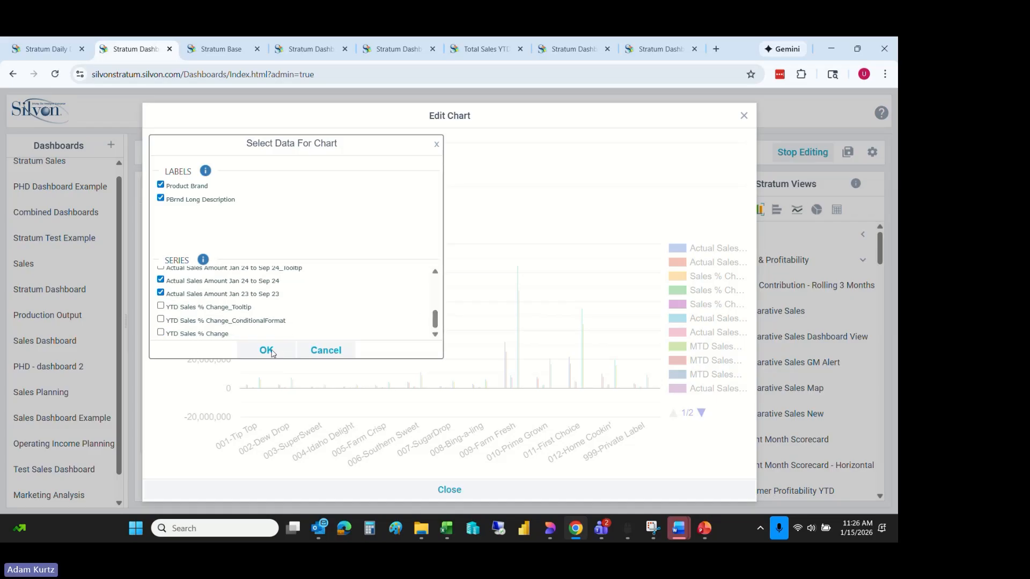
{"action": "left_click", "coordinate": [267, 350]}
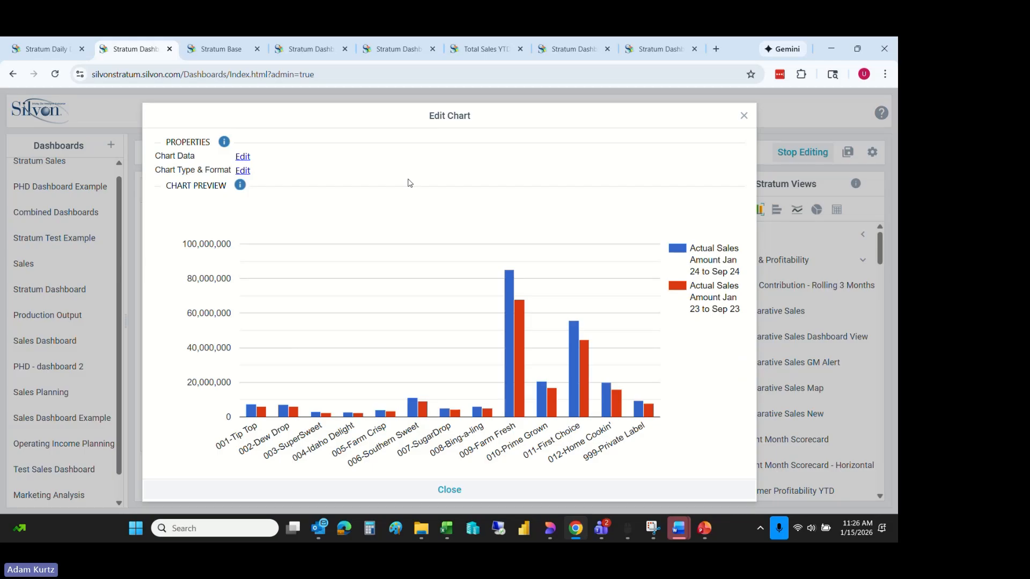
- Close the chart editor, widen the Comparative Sales chart to the full dashboard width, and refresh it
{"action": "left_click", "coordinate": [449, 487]}
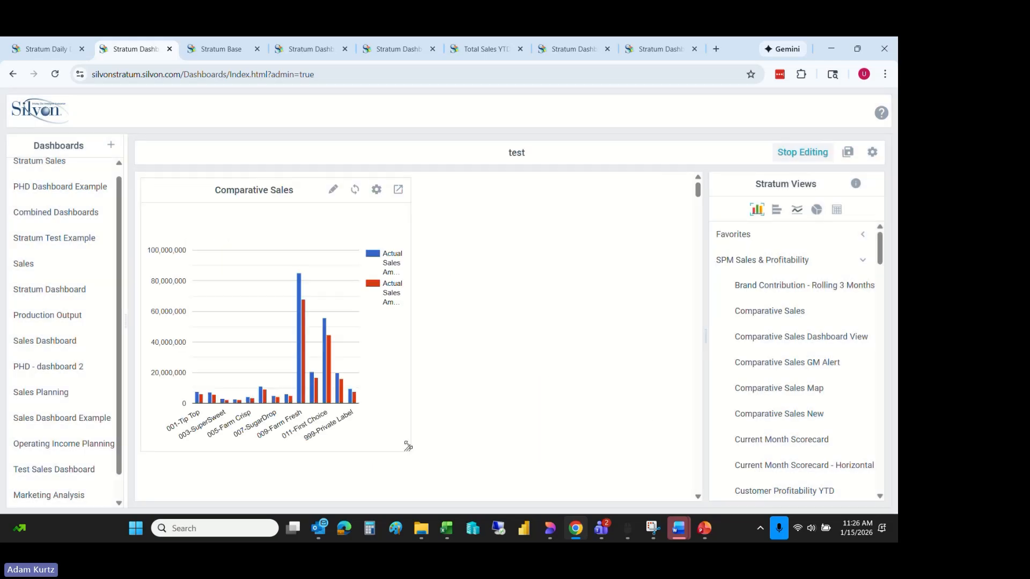
{"action": "left_click_drag", "start_coordinate": [408, 447], "coordinate": [648, 412]}
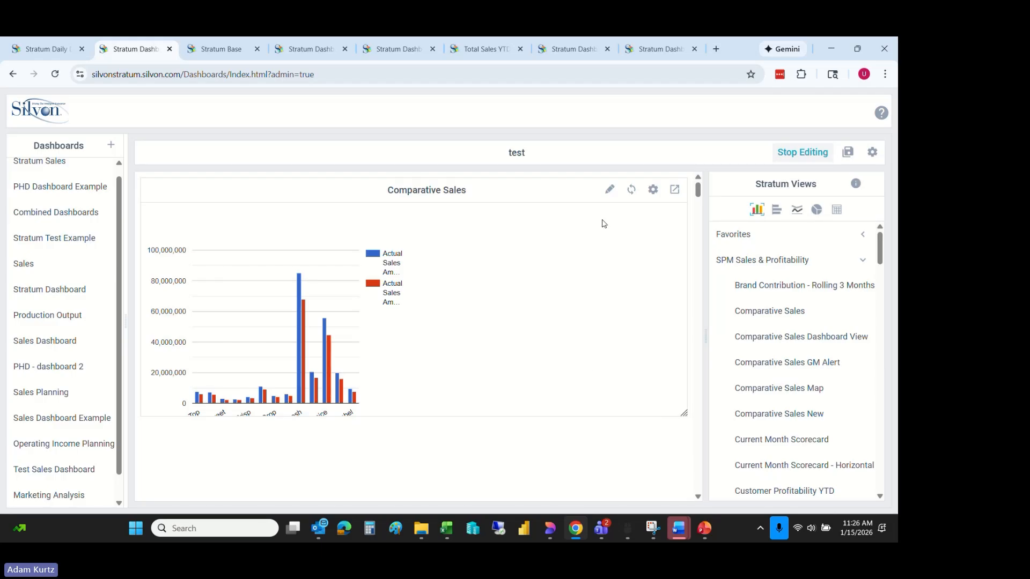
{"action": "left_click", "coordinate": [632, 190]}
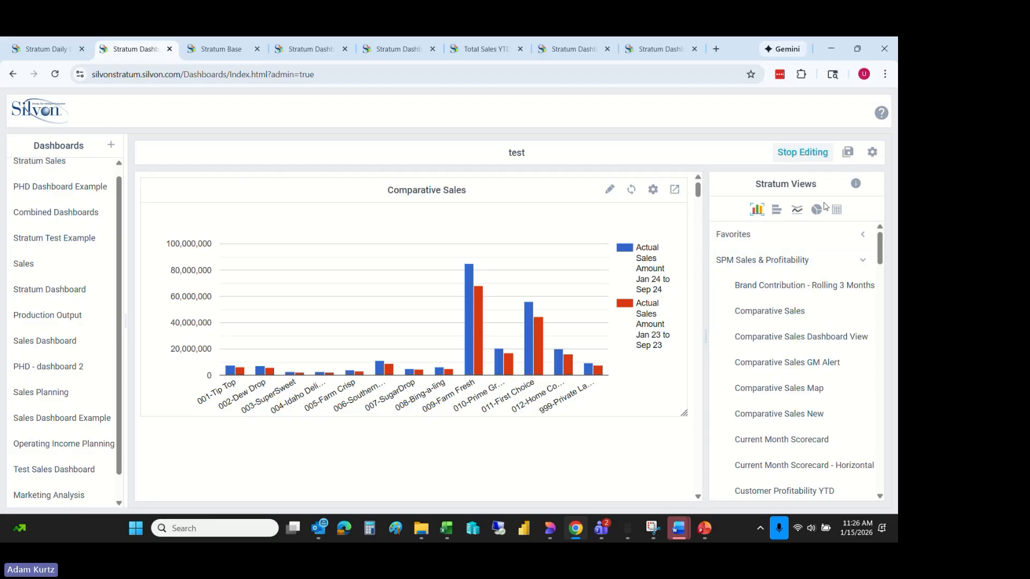
- Add the Comparative Sales view as a grid below the chart and widen it to the full dashboard width
{"action": "left_click", "coordinate": [816, 210]}
{"action": "left_click", "coordinate": [837, 209]}
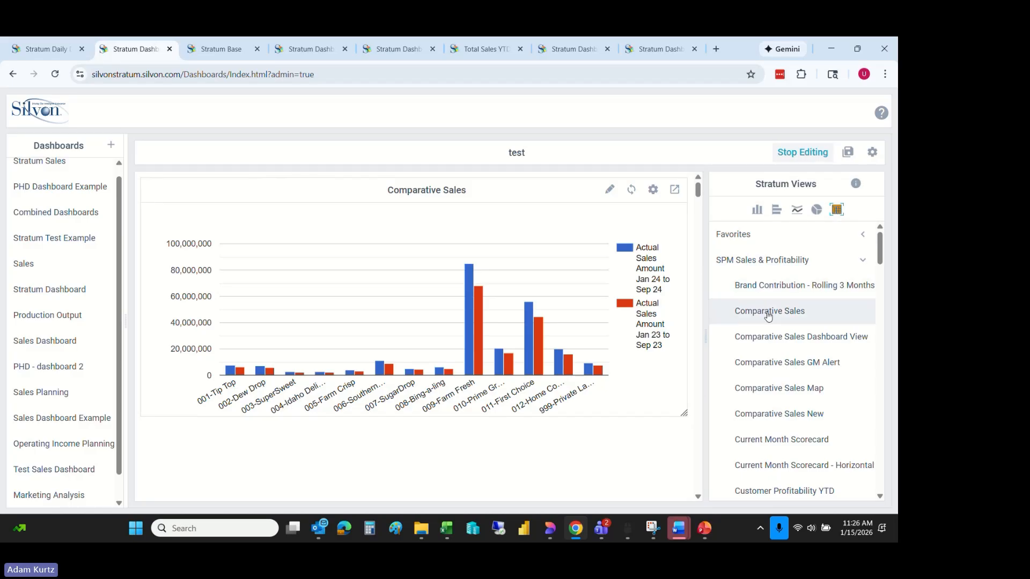
{"action": "left_click_drag", "start_coordinate": [768, 315], "coordinate": [160, 407]}
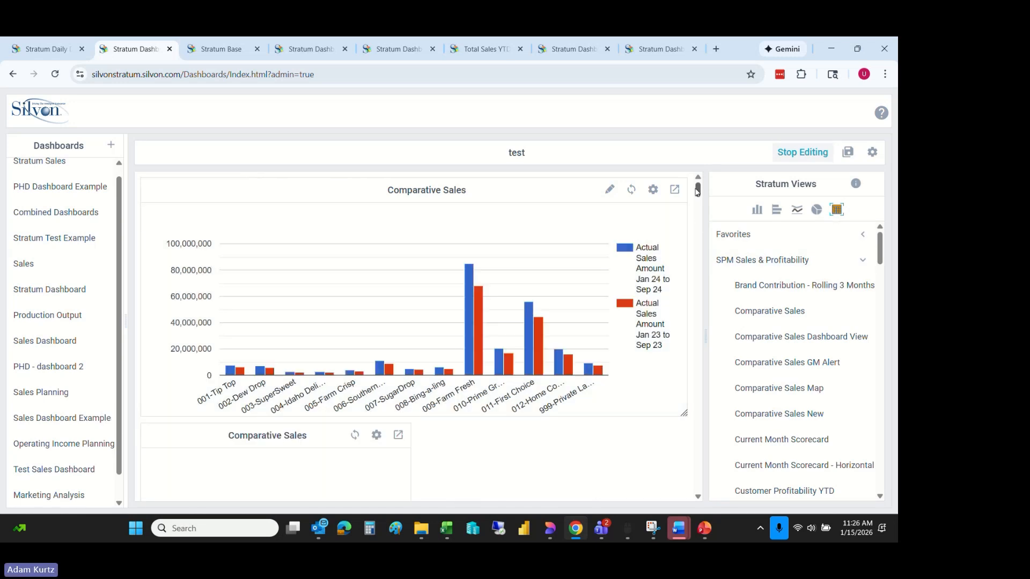
{"action": "left_click_drag", "start_coordinate": [698, 190], "coordinate": [698, 203]}
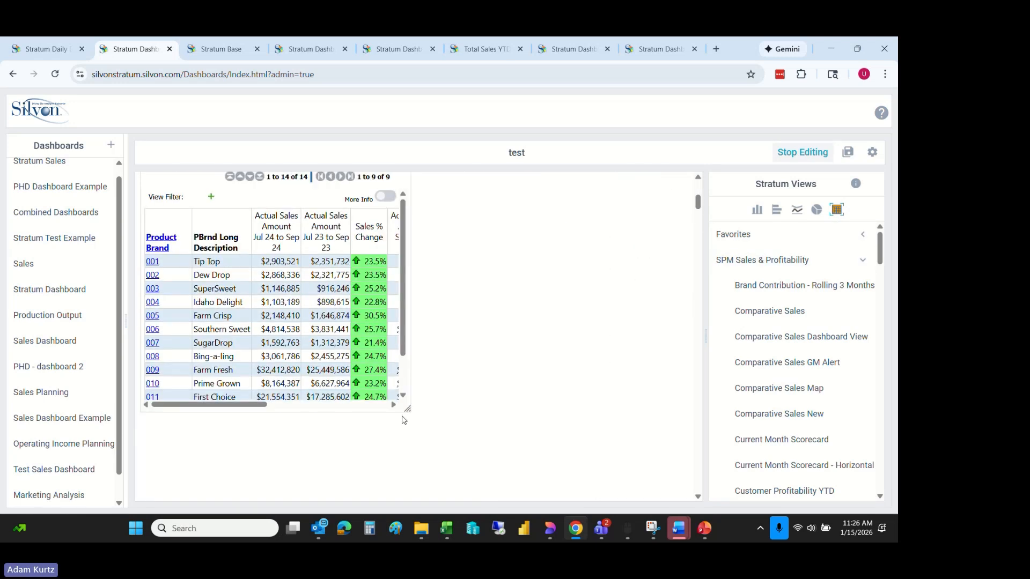
{"action": "left_click_drag", "start_coordinate": [409, 409], "coordinate": [685, 409]}
{"action": "mouse_move", "coordinate": [700, 204]}
{"action": "left_mouse_down"}
{"action": "mouse_move", "coordinate": [701, 181]}
{"action": "mouse_move", "coordinate": [700, 216]}
{"action": "mouse_move", "coordinate": [697, 197]}
{"action": "mouse_move", "coordinate": [692, 206]}
{"action": "left_mouse_up"}
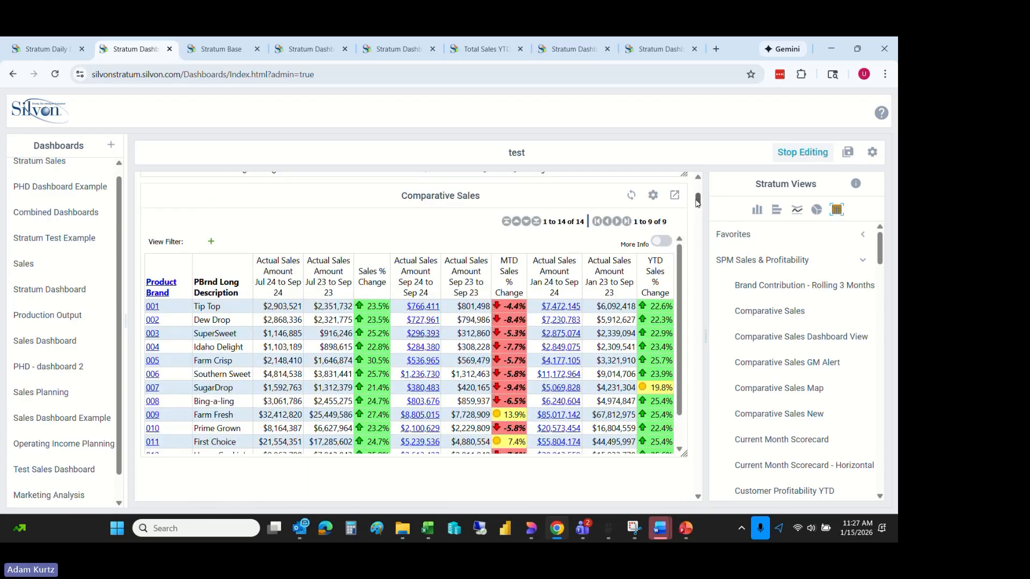
{"action": "left_click_drag", "start_coordinate": [698, 202], "coordinate": [698, 200]}
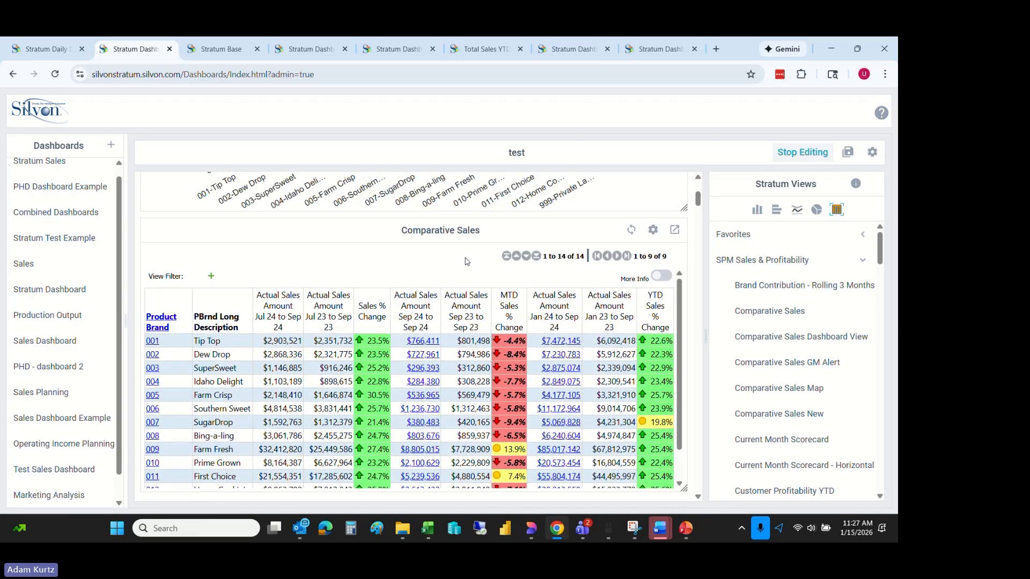
- Drill into product brand 001 in the Comparative Sales grid to see its regions, and return to the brand level
{"action": "left_click", "coordinate": [154, 342]}
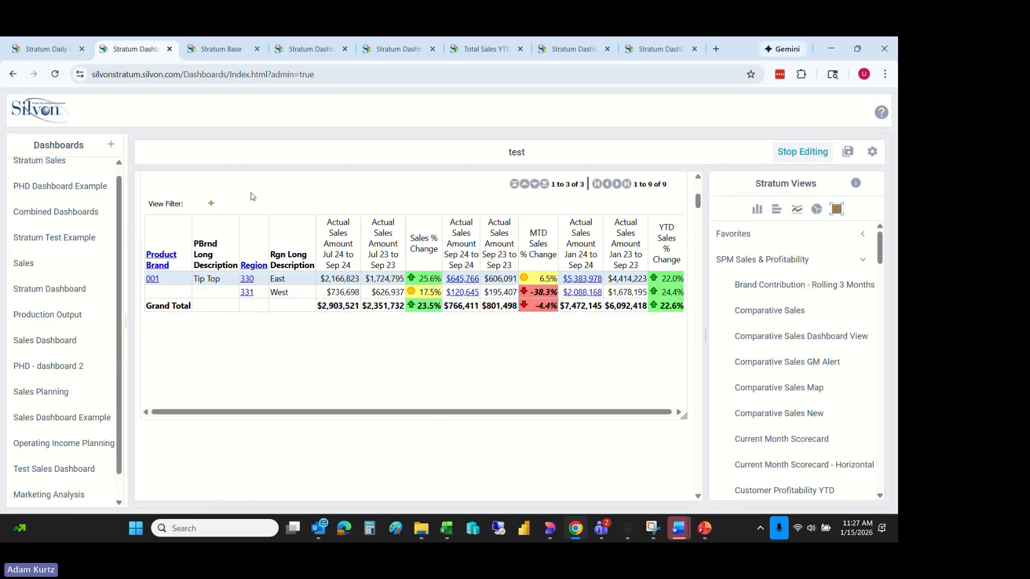
{"action": "left_click_drag", "start_coordinate": [697, 201], "coordinate": [696, 198]}
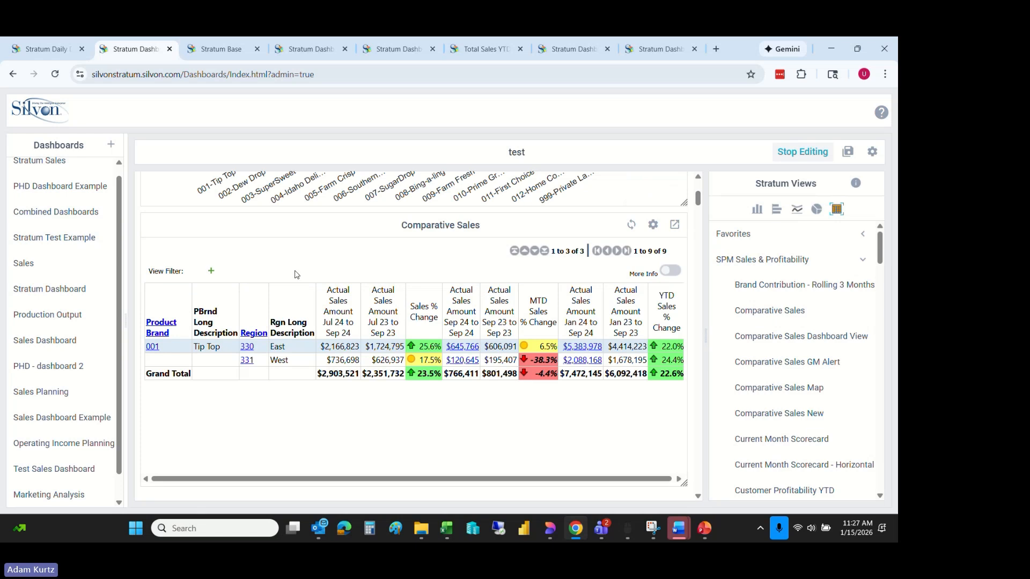
{"action": "left_click", "coordinate": [153, 347]}
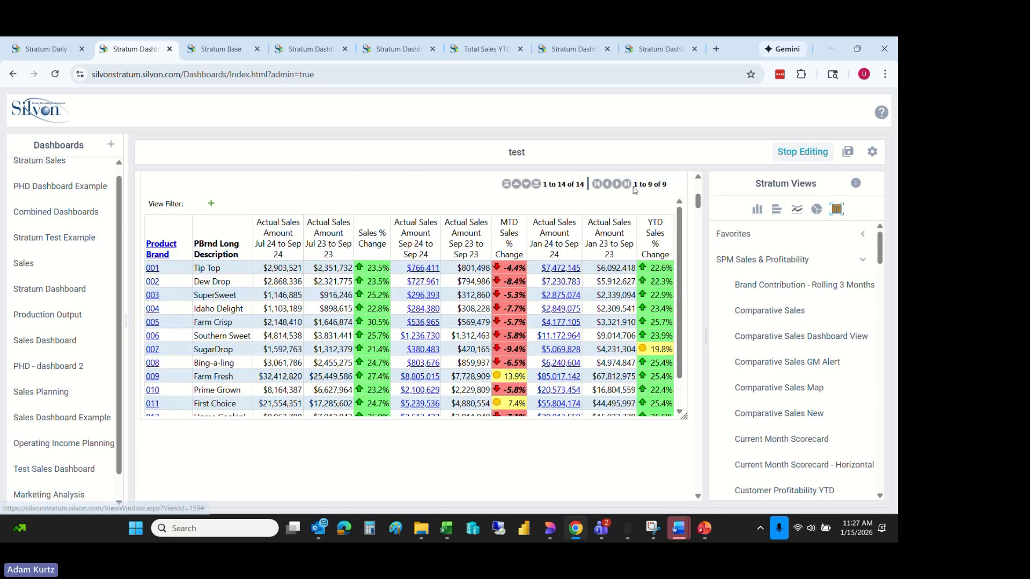
- Show the navigation panel above the Comparative Sales grid and save the grid widget settings
{"action": "scroll", "coordinate": [670, 206], "scroll_direction": "up", "scroll_amount": 4}
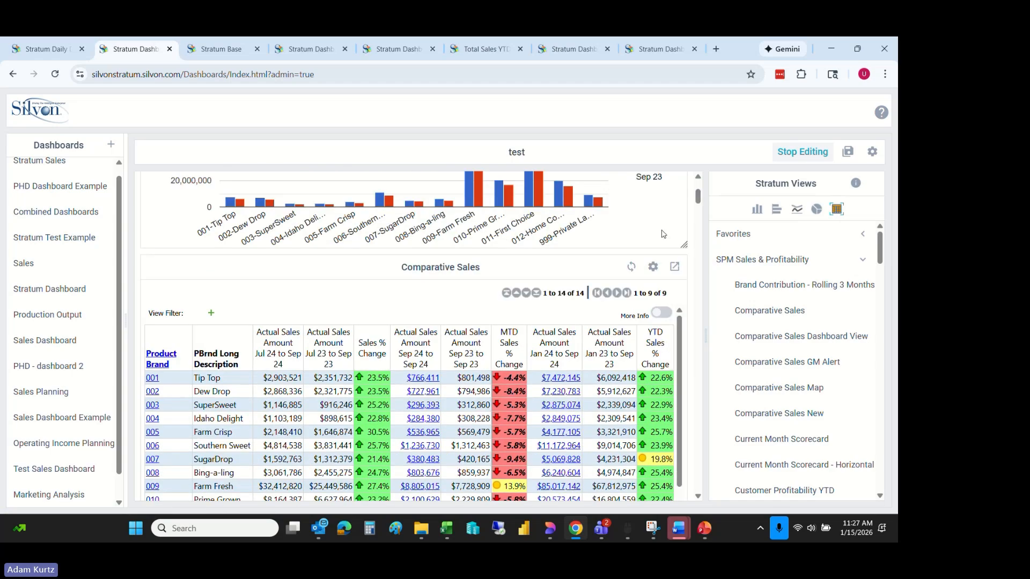
{"action": "left_click", "coordinate": [651, 266]}
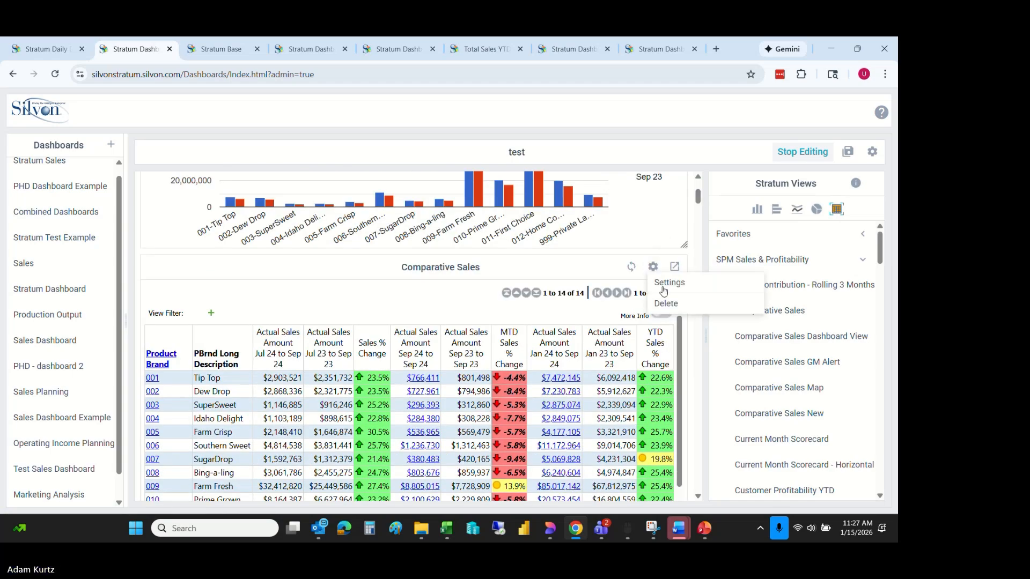
{"action": "left_click", "coordinate": [667, 283]}
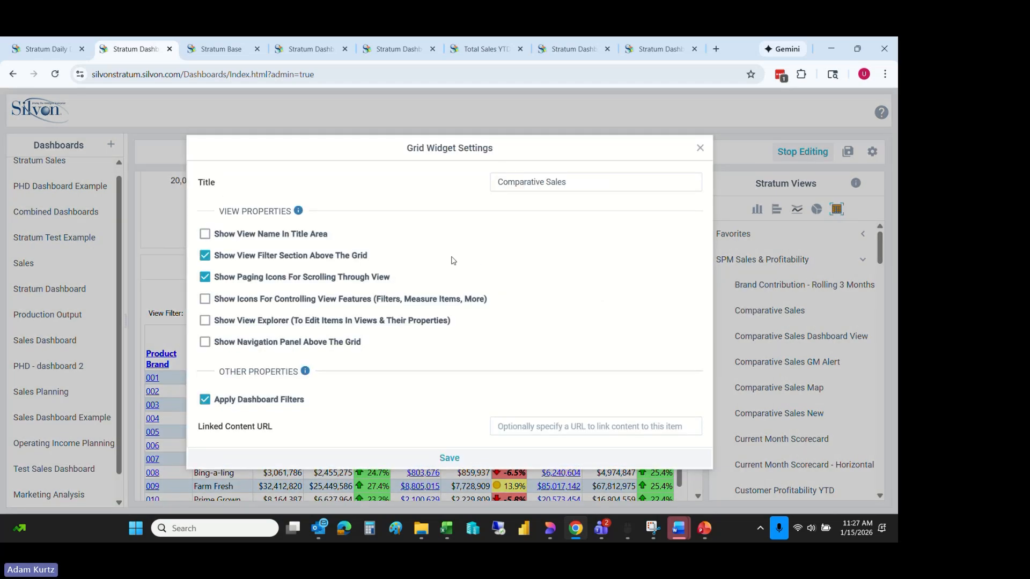
{"action": "left_click", "coordinate": [205, 343]}
{"action": "left_click", "coordinate": [448, 459]}
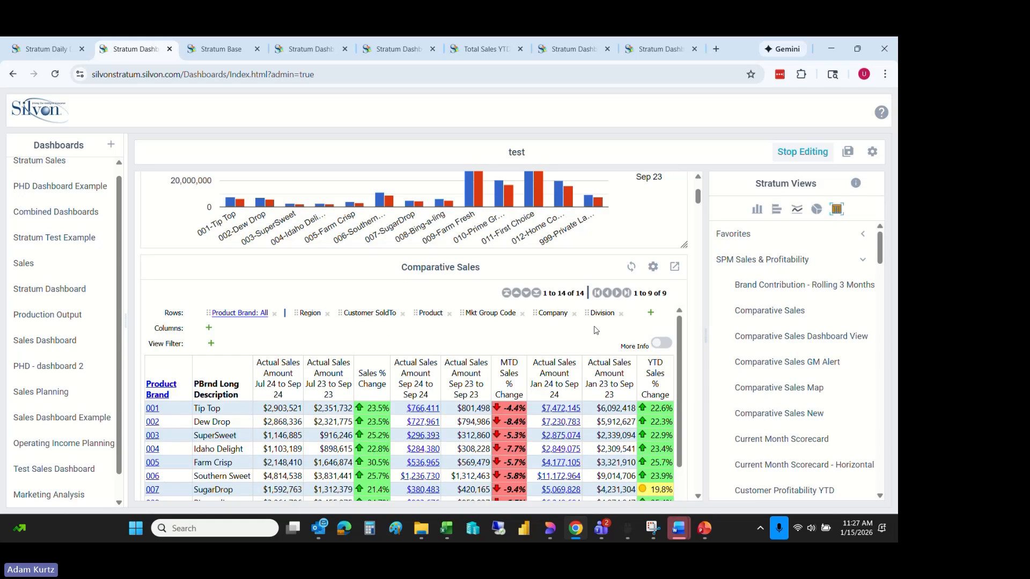
- Look over the Comparative Sales grid's rows and navigation panel, and the chart above it on the test dashboard
{"action": "scroll", "coordinate": [677, 335], "scroll_direction": "down", "scroll_amount": 3}
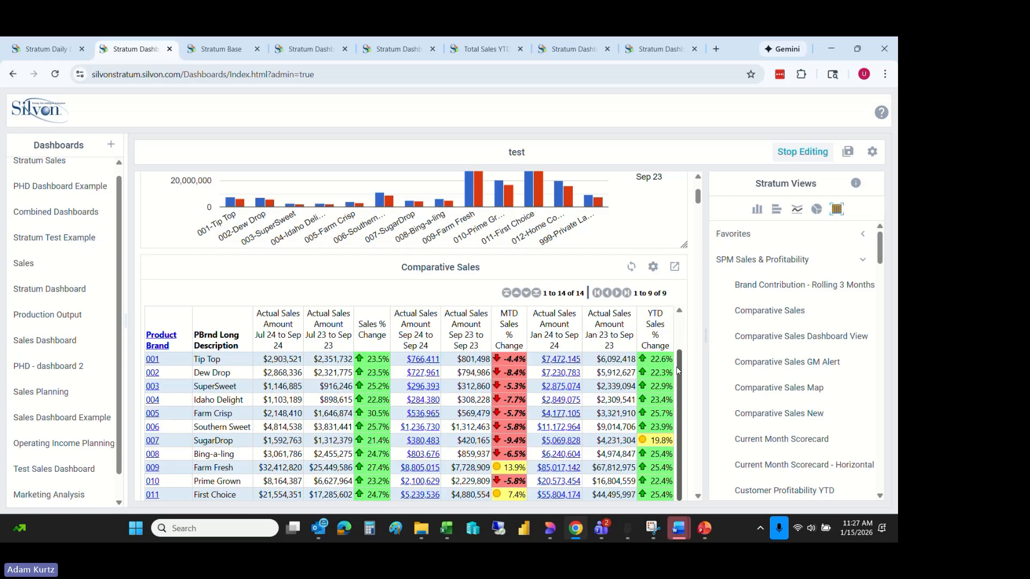
{"action": "scroll", "coordinate": [680, 322], "scroll_direction": "up", "scroll_amount": 3}
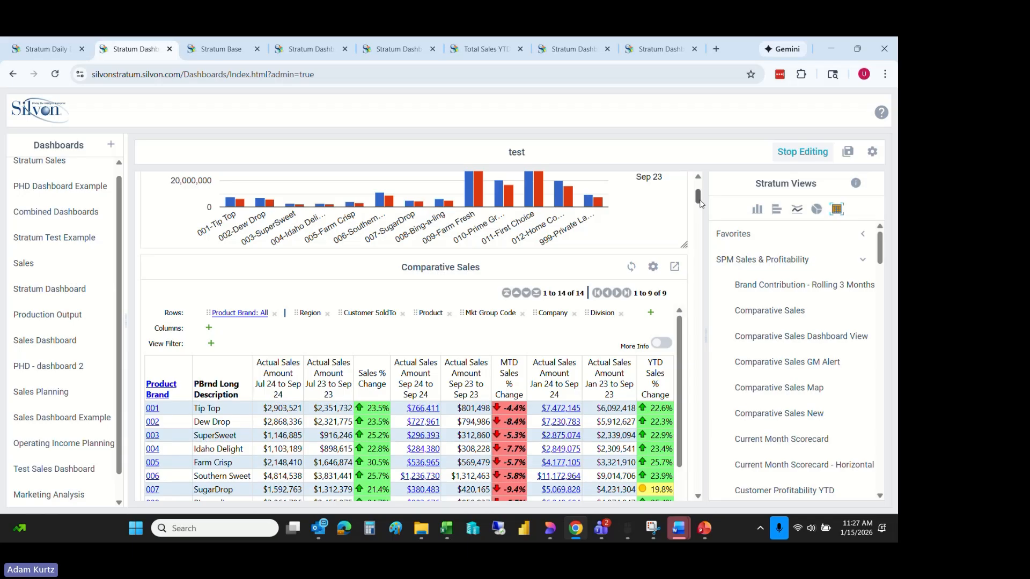
{"action": "left_click_drag", "start_coordinate": [698, 192], "coordinate": [698, 185]}
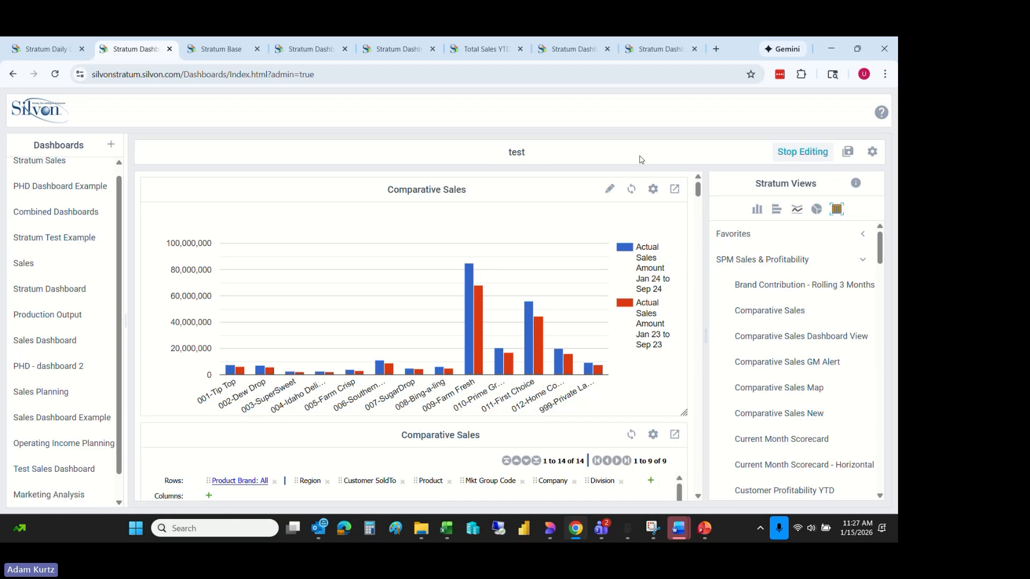
{"action": "left_click_drag", "start_coordinate": [699, 194], "coordinate": [699, 183]}
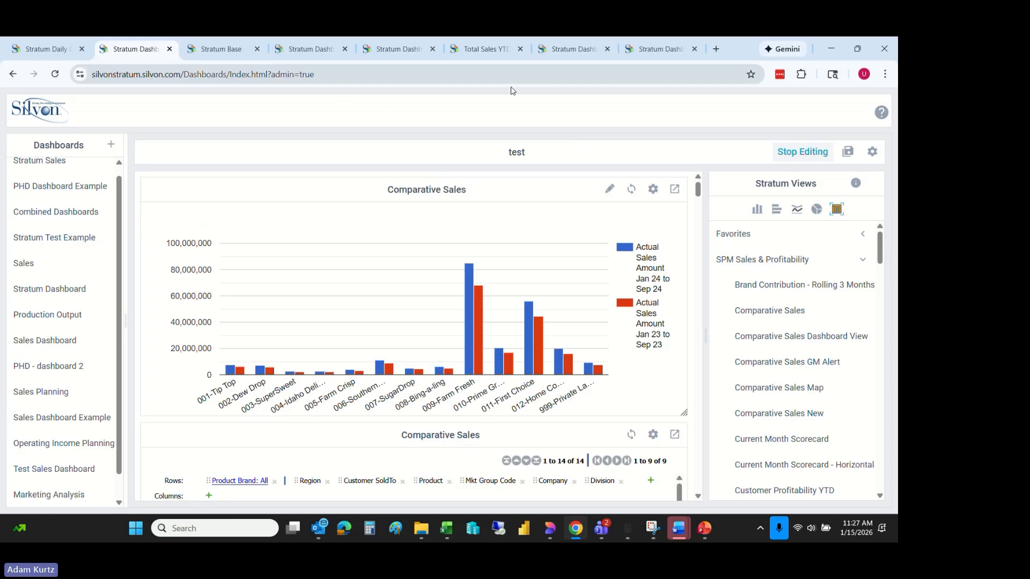
- View the Division Sales & Top 10 Contributors dashboard and the Customer Sales Analysis dashboard from their beginning
{"action": "left_click", "coordinate": [659, 52]}
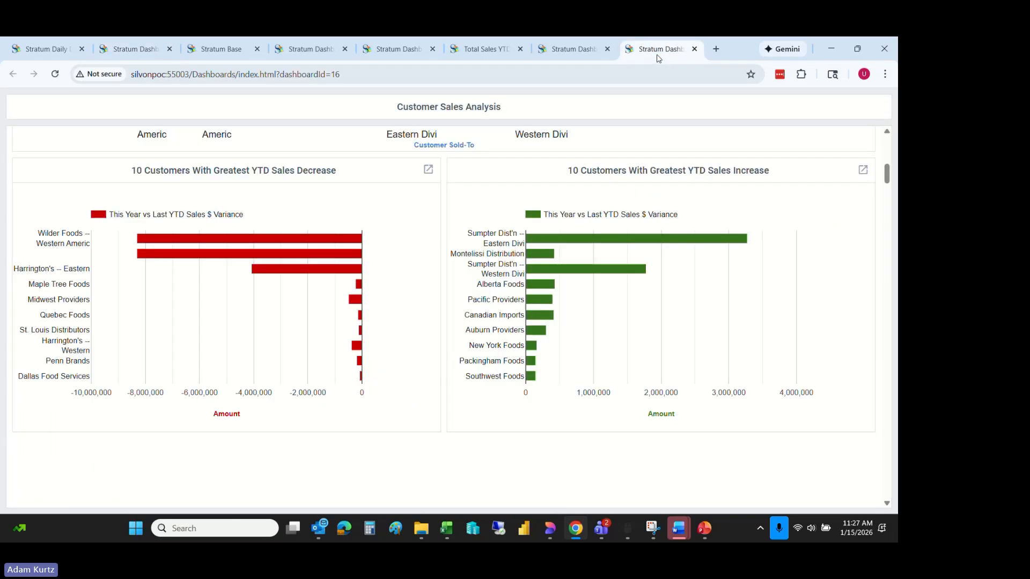
{"action": "left_click", "coordinate": [598, 51]}
{"action": "left_click_drag", "start_coordinate": [894, 175], "coordinate": [890, 148]}
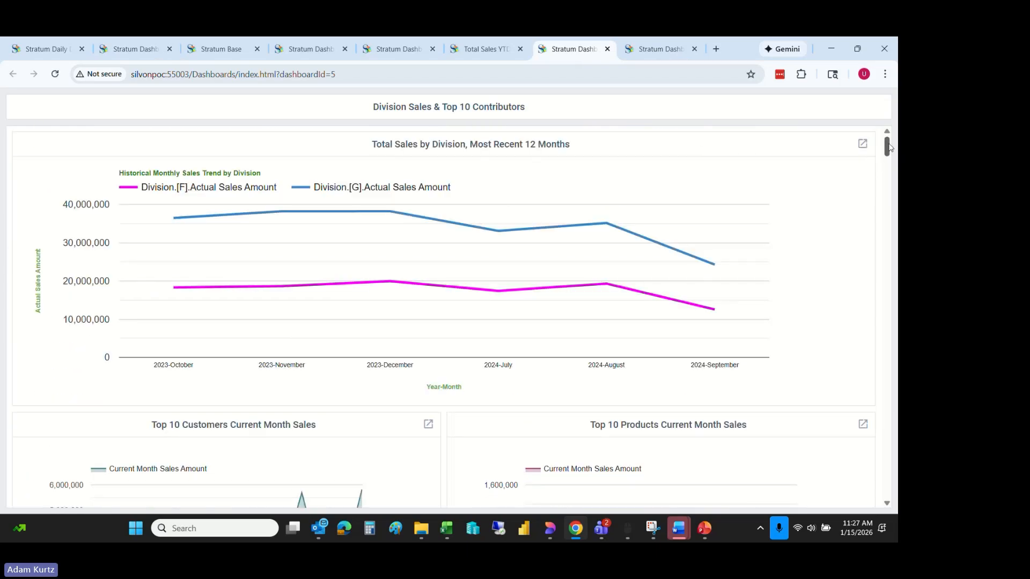
{"action": "left_click", "coordinate": [649, 50]}
{"action": "left_click_drag", "start_coordinate": [887, 178], "coordinate": [897, 108]}
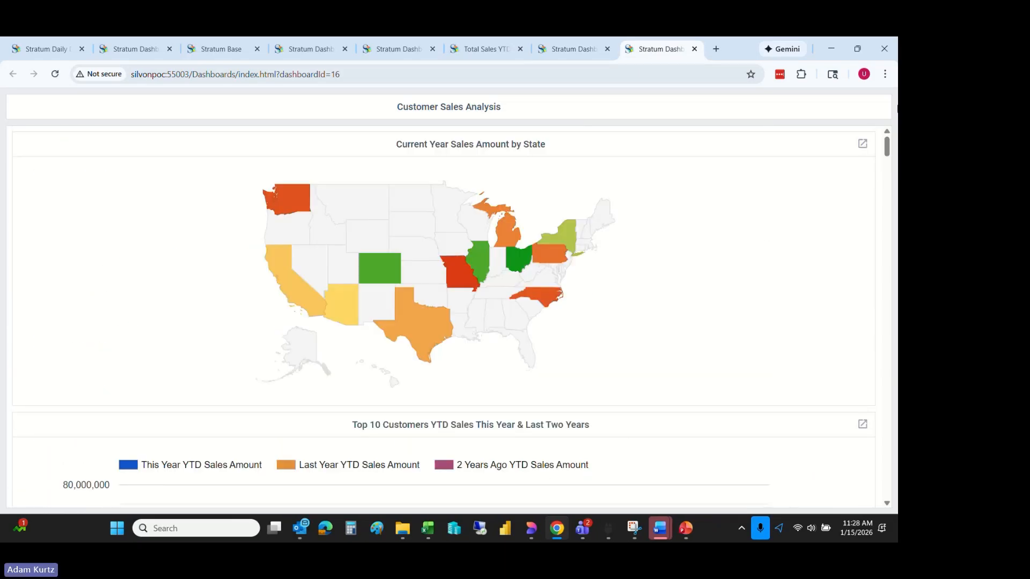